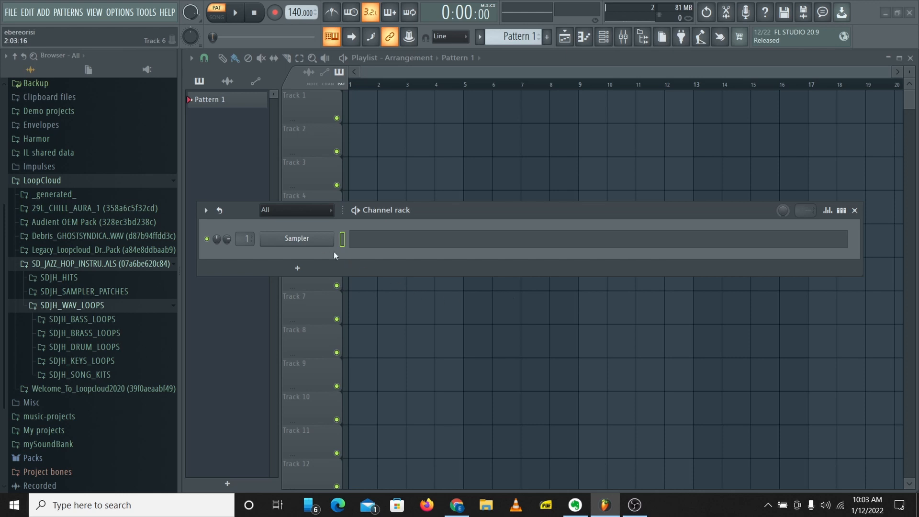
# Open the empty Sampler channel's settings window and place it clear of the browser.
pyautogui.click(318, 238)
pyautogui.moveTo(386, 174); pyautogui.dragTo(417, 145)
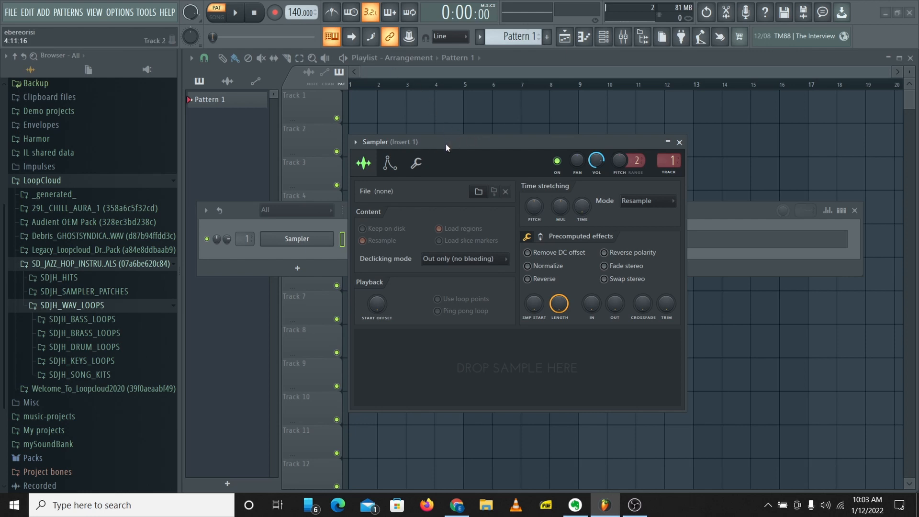
pyautogui.moveTo(459, 146); pyautogui.dragTo(440, 139)
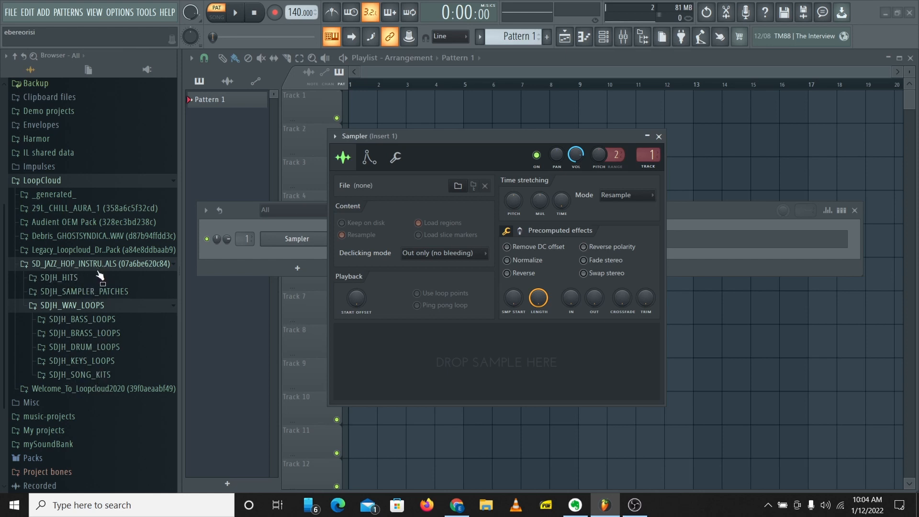
# Expand the SDJH_DRUM_LOOPS folder in the browser and audition the JH_70_Drums_Full_06 and JH_70_Drums_Full_05 loops.
pyautogui.click(106, 347)
pyautogui.scroll(-8, 113, 381)
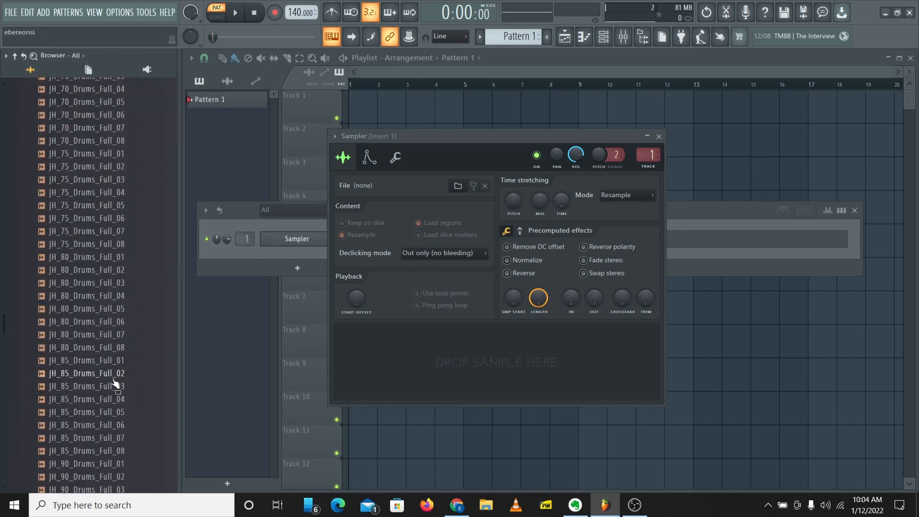
pyautogui.scroll(6, 107, 284)
pyautogui.click(98, 273)
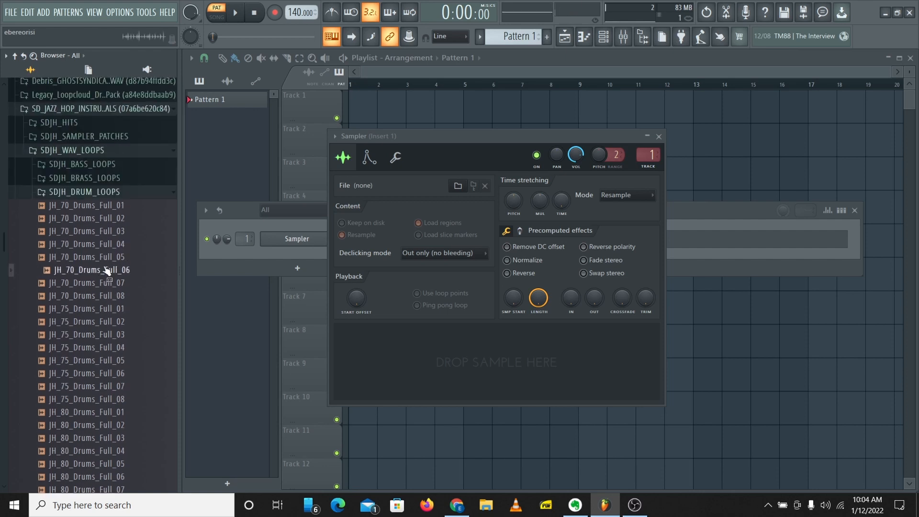
pyautogui.click(108, 258)
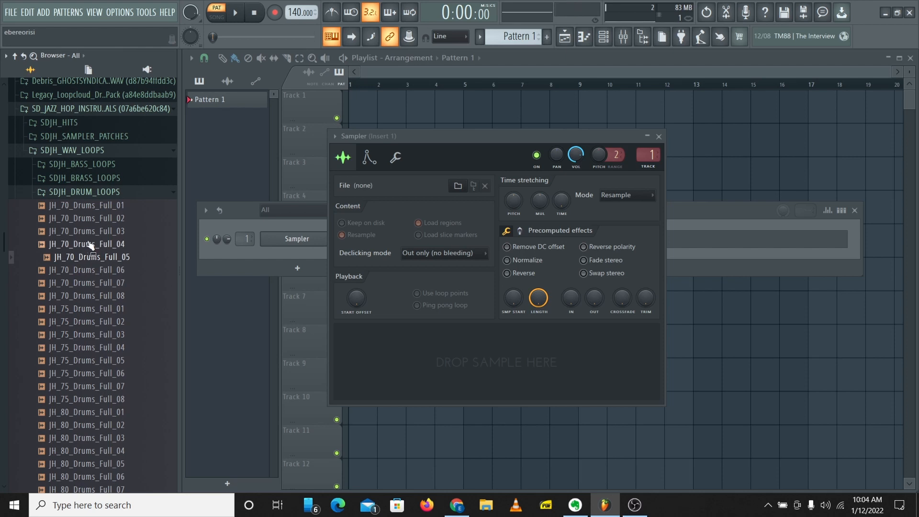
pyautogui.moveTo(108, 259)
pyautogui.mouseDown()
pyautogui.moveTo(392, 139)
pyautogui.moveTo(140, 260)
pyautogui.moveTo(91, 259)
pyautogui.mouseUp()
# Close the Sampler settings and load JH_70_Drums_Full_05 both as a channel rack sampler and as an audio clip on playlist Track 1.
pyautogui.click(660, 138)
pyautogui.click(660, 138)
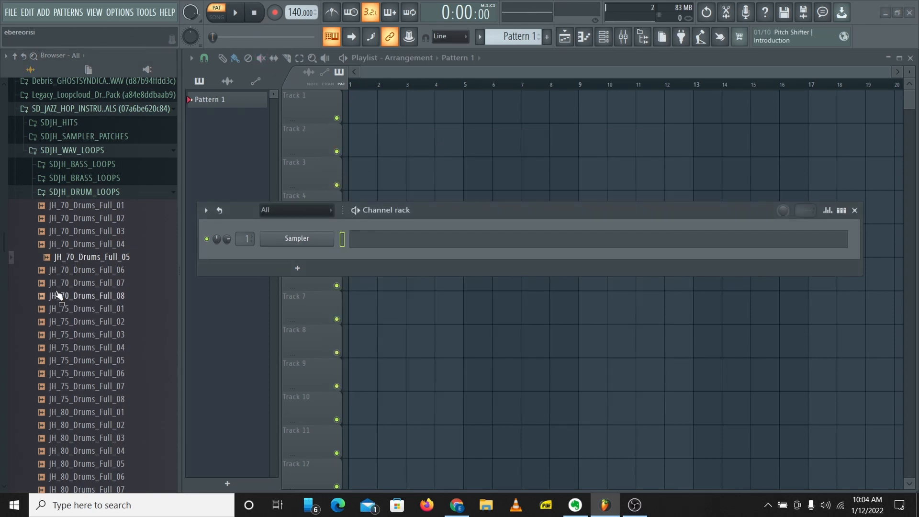
pyautogui.moveTo(76, 257); pyautogui.dragTo(311, 258)
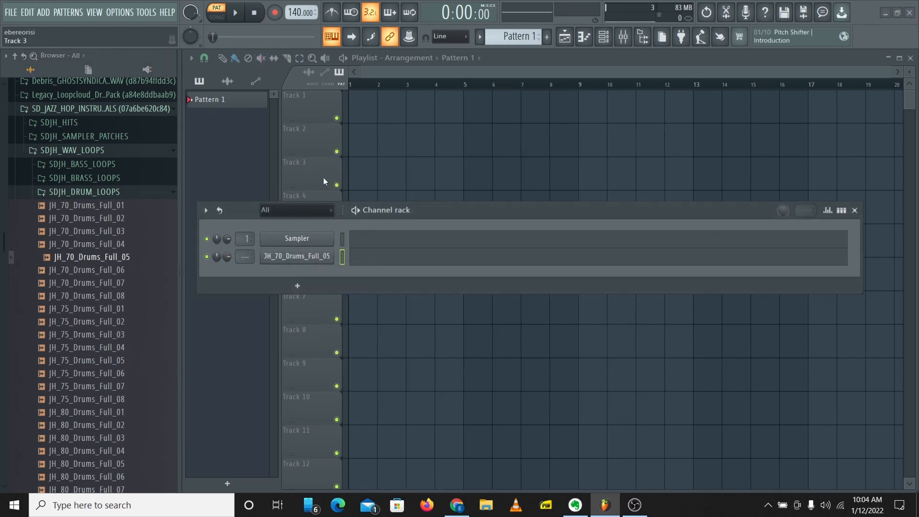
pyautogui.moveTo(108, 258); pyautogui.dragTo(380, 103)
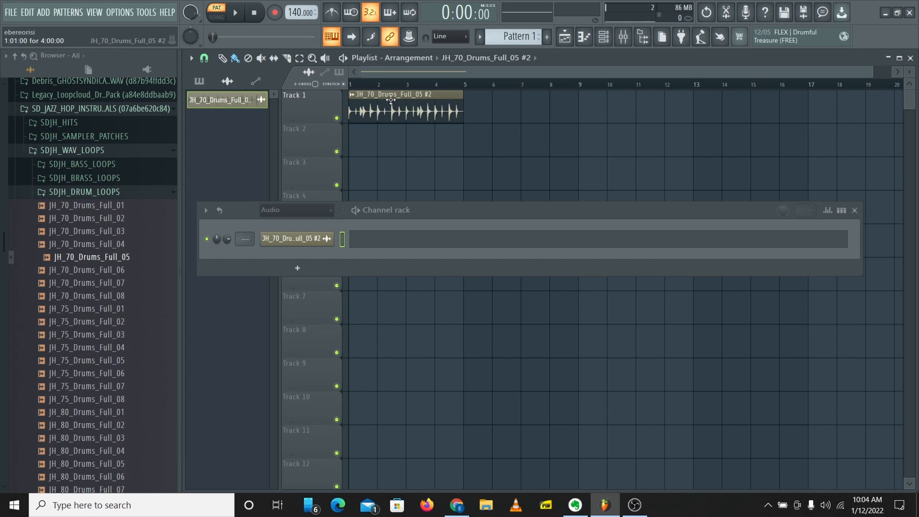
# Show all channels in the rack and place the JH_70_Drums_Full_05 sampler and audio clip settings windows side by side for comparison.
pyautogui.doubleClick(401, 104)
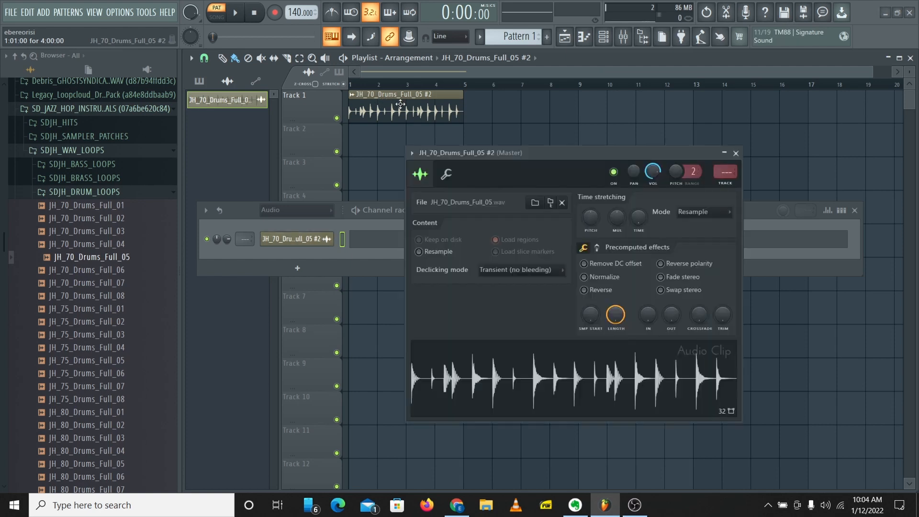
pyautogui.click(277, 214)
pyautogui.click(266, 224)
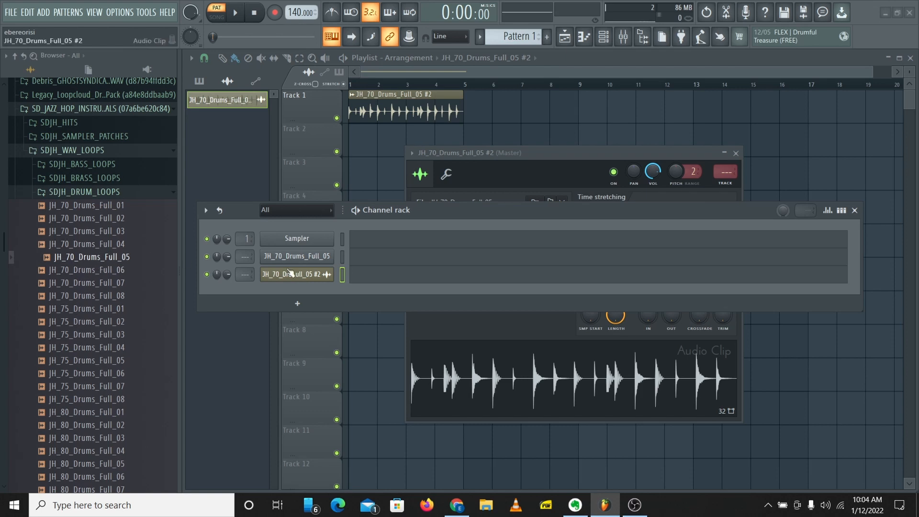
pyautogui.click(304, 261)
pyautogui.moveTo(271, 147); pyautogui.dragTo(309, 139)
pyautogui.doubleClick(418, 105)
pyautogui.moveTo(569, 135); pyautogui.dragTo(221, 165)
pyautogui.moveTo(298, 133); pyautogui.dragTo(562, 135)
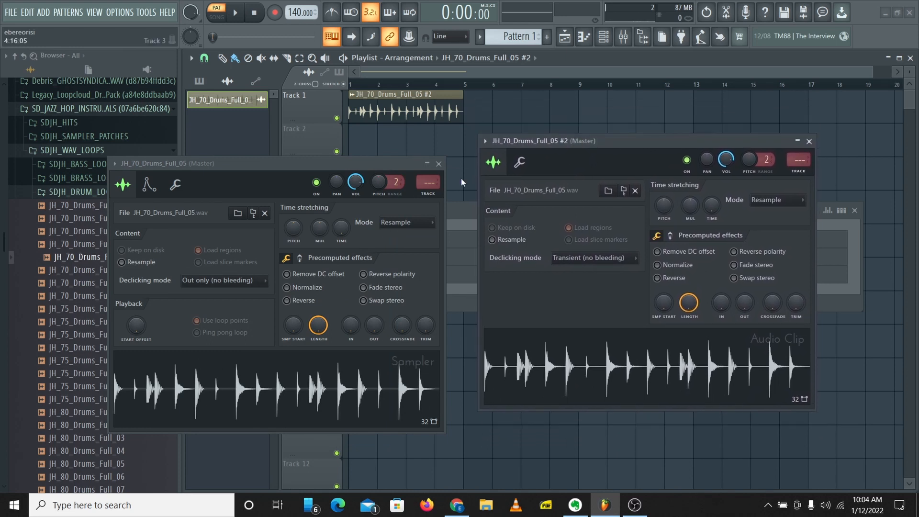
pyautogui.moveTo(338, 165); pyautogui.dragTo(379, 142)
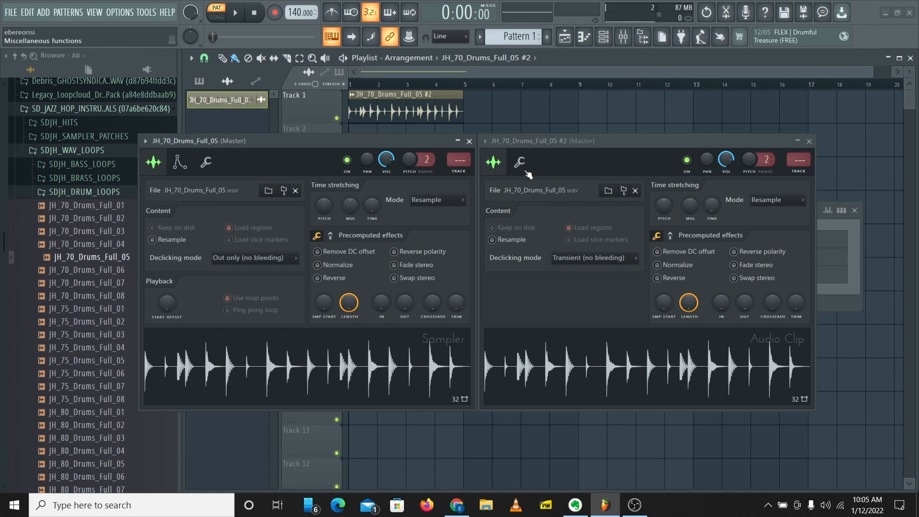
pyautogui.moveTo(564, 145); pyautogui.dragTo(579, 148)
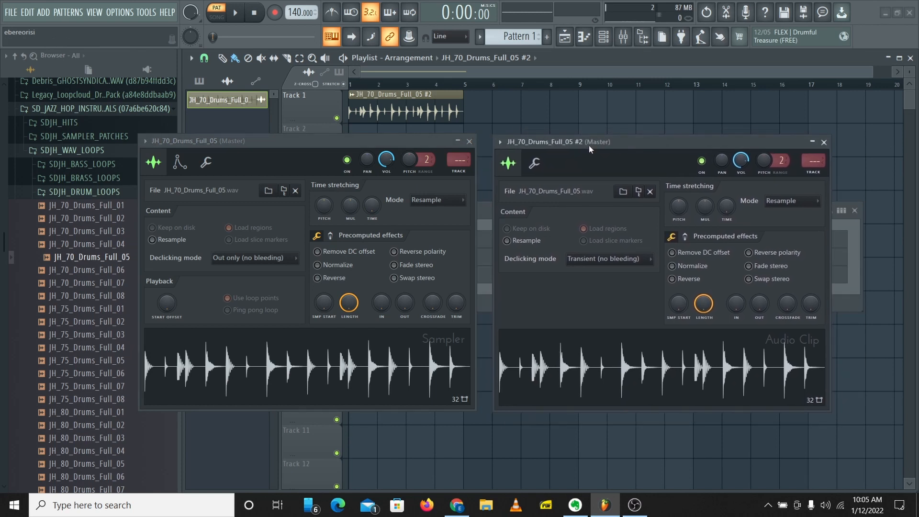
# Examine the sampler channel's envelope and miscellaneous settings, return to its sample settings, and close both settings windows.
pyautogui.click(180, 163)
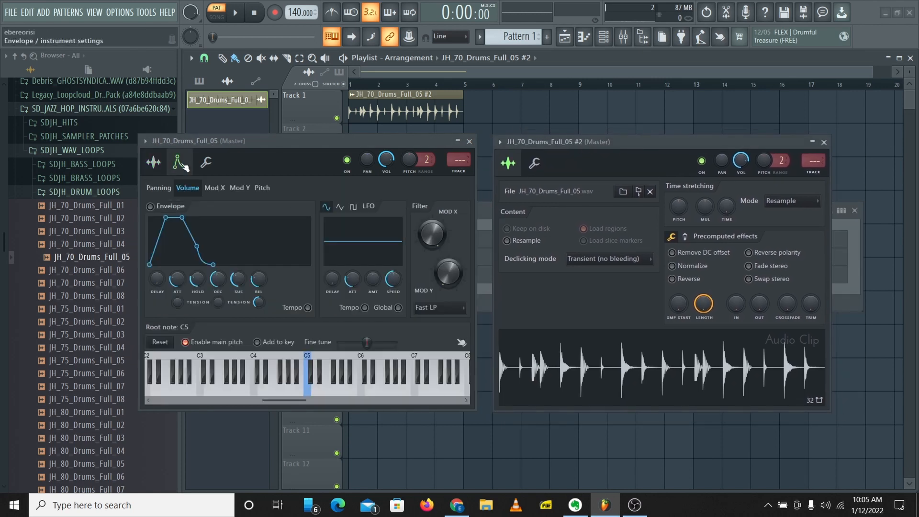
pyautogui.click(208, 162)
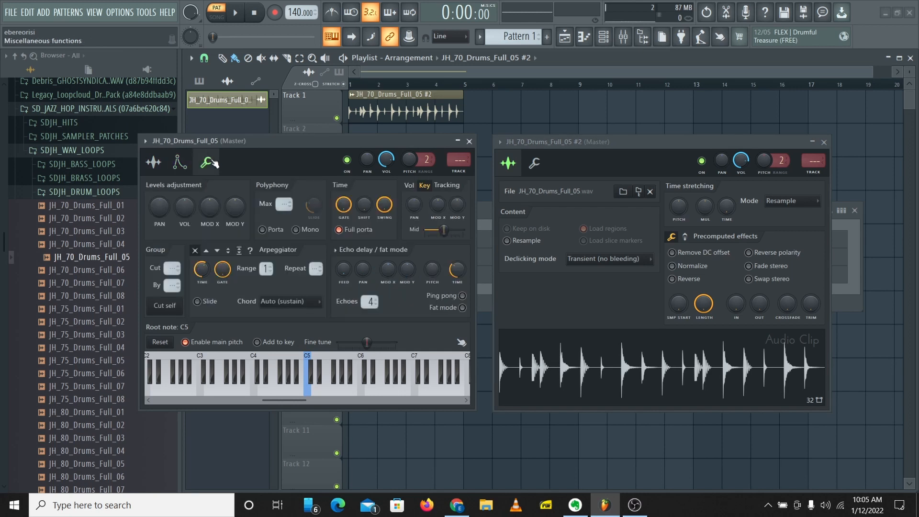
pyautogui.click(150, 167)
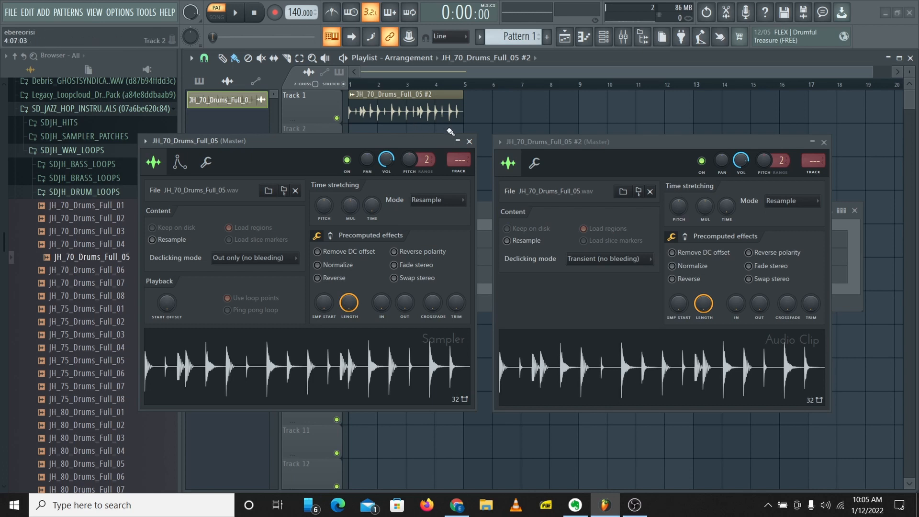
pyautogui.click(470, 141)
pyautogui.click(824, 143)
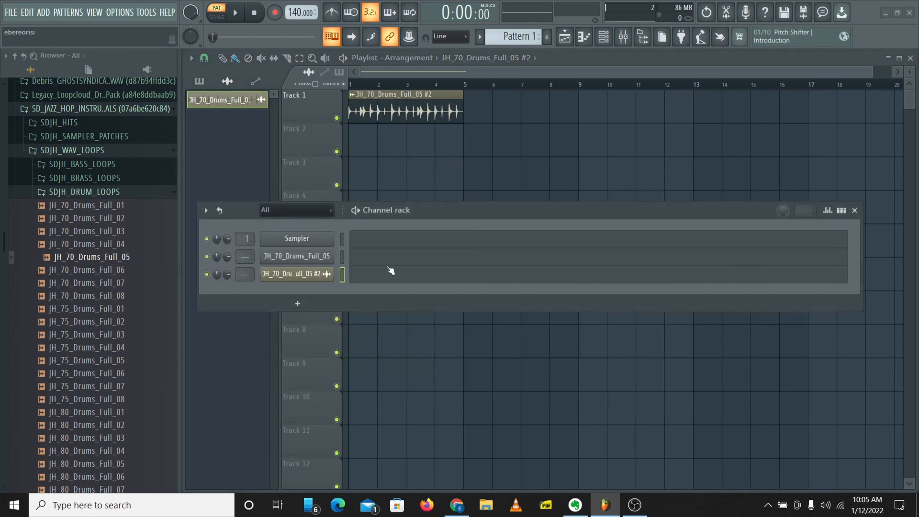
# Move the channel rack lower and add JH_70_Drums_Full_05 to playlist Track 3 as an audio track.
pyautogui.moveTo(409, 212); pyautogui.dragTo(447, 258)
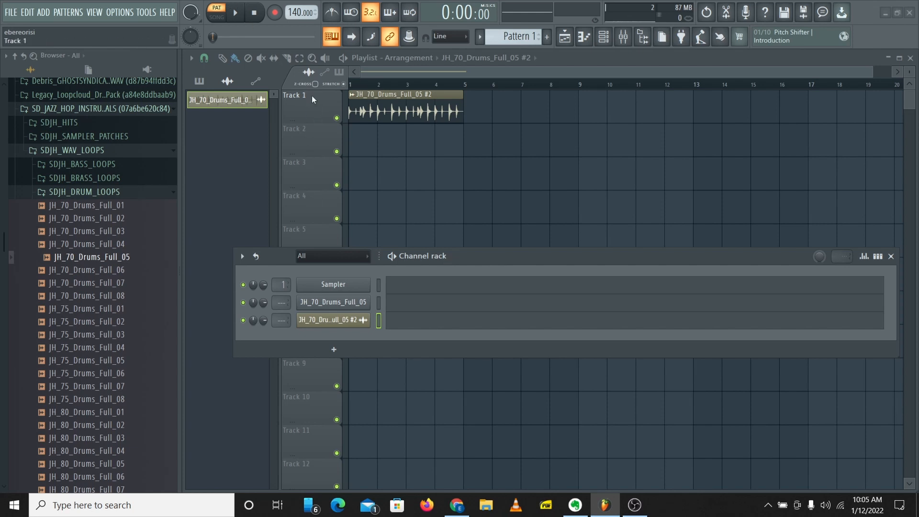
pyautogui.moveTo(112, 258); pyautogui.dragTo(306, 172)
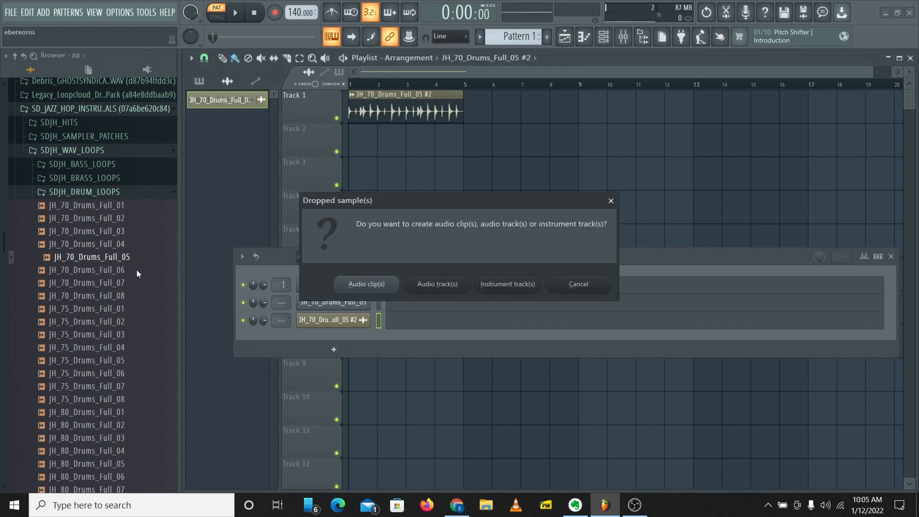
pyautogui.moveTo(365, 198); pyautogui.dragTo(432, 185)
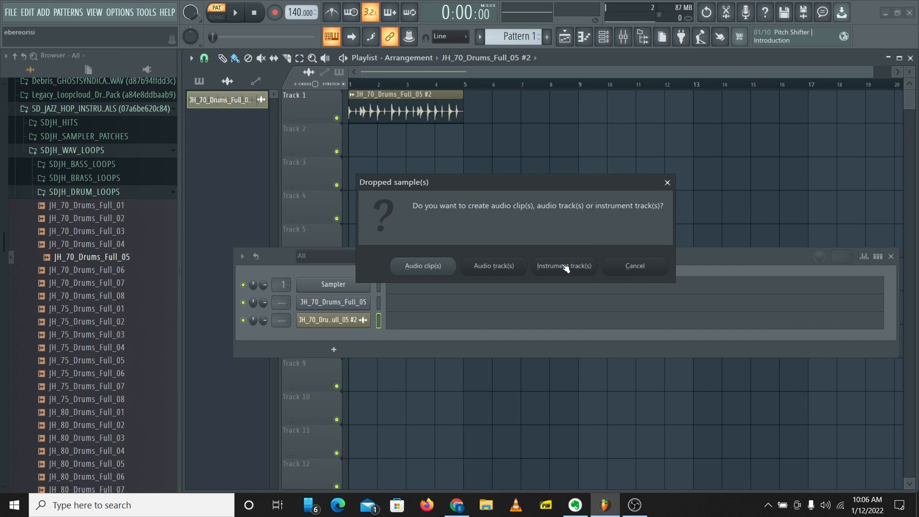
pyautogui.click(502, 268)
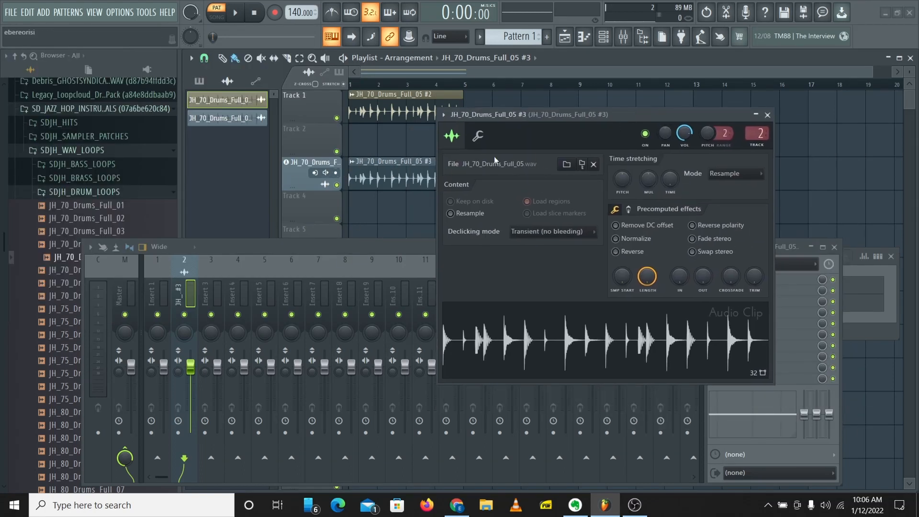
pyautogui.moveTo(537, 128)
pyautogui.mouseDown()
pyautogui.moveTo(545, 128)
pyautogui.moveTo(524, 138)
pyautogui.mouseUp()
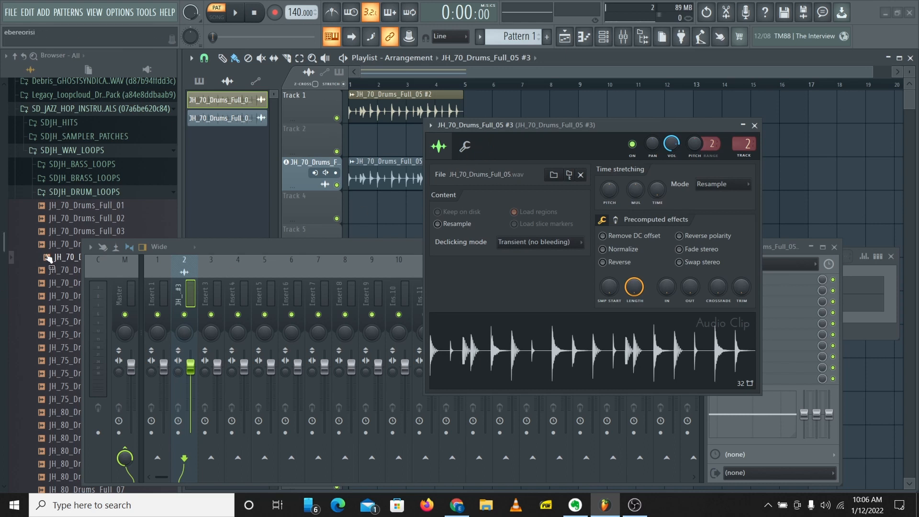
# Add JH_70_Drums_Full_06 to playlist Track 4 as an instrument track.
pyautogui.moveTo(67, 270); pyautogui.dragTo(316, 207)
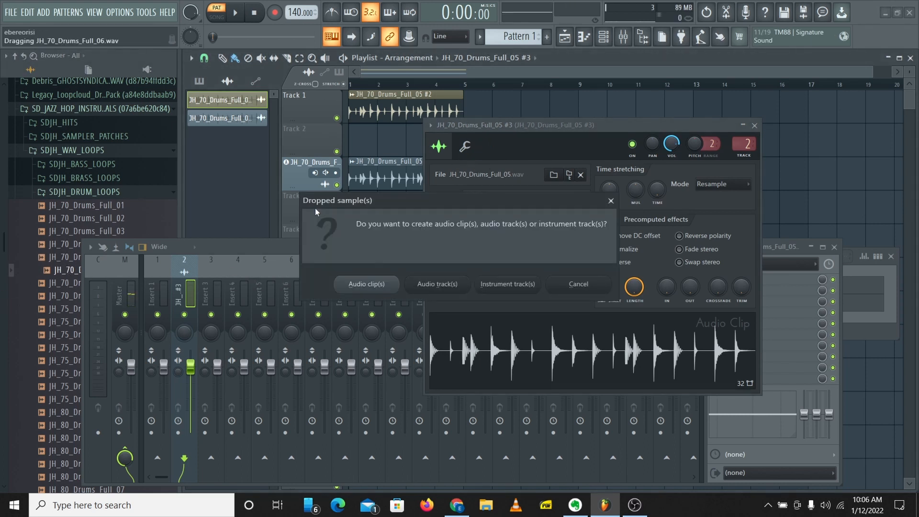
pyautogui.click(501, 285)
pyautogui.moveTo(165, 65); pyautogui.dragTo(688, 200)
# Examine the envelope, sample and miscellaneous settings pages of the JH_70_Drums_Full_06 instrument channel.
pyautogui.click(582, 222)
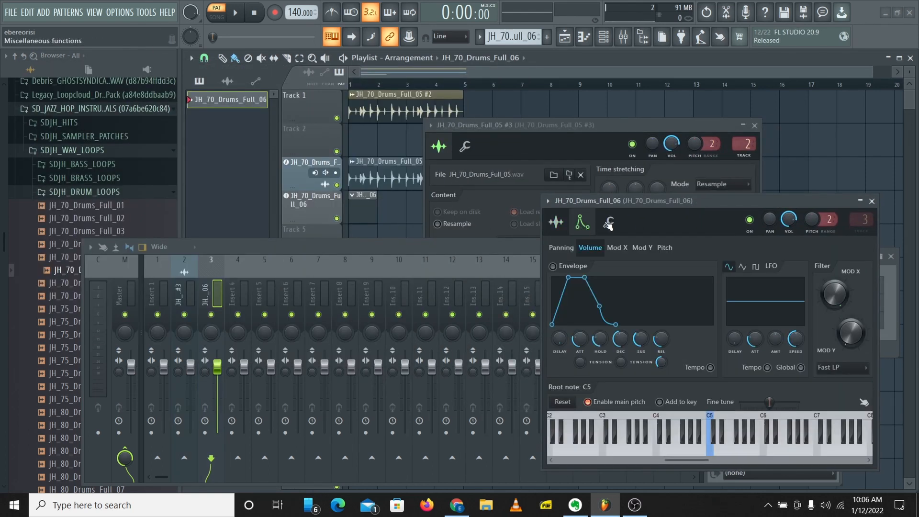
pyautogui.click(608, 222)
pyautogui.click(556, 222)
pyautogui.click(582, 222)
pyautogui.click(609, 221)
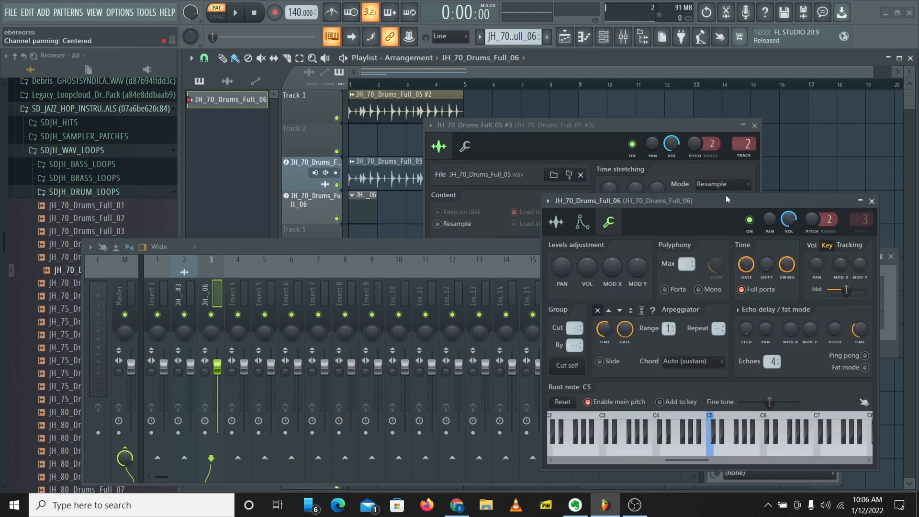
# Close the mixer, compare the instrument and audio track settings windows side by side, and close the instrument's window.
pyautogui.moveTo(721, 205); pyautogui.dragTo(457, 159)
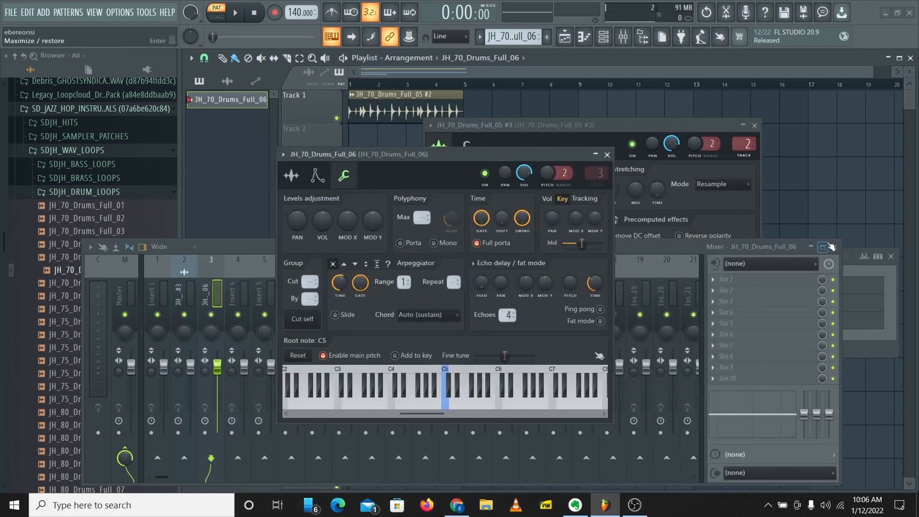
pyautogui.click(834, 247)
pyautogui.moveTo(531, 152); pyautogui.dragTo(448, 154)
pyautogui.moveTo(610, 122); pyautogui.dragTo(706, 177)
pyautogui.click(525, 156)
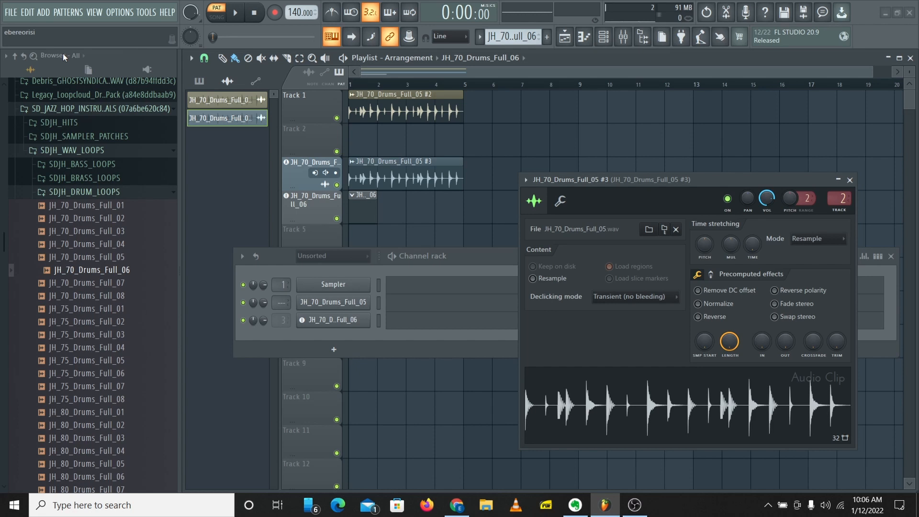
# Start a new project without saving changes to untitled.flp.
pyautogui.click(14, 13)
pyautogui.click(47, 30)
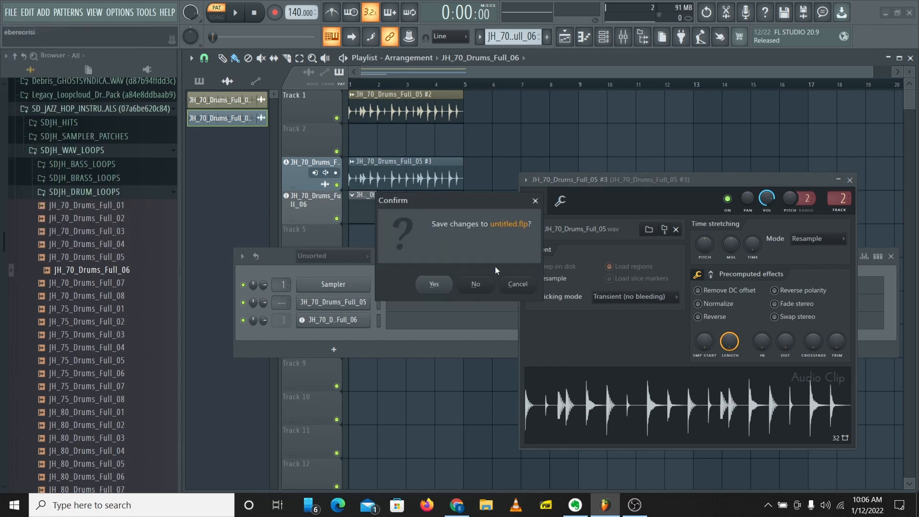
pyautogui.click(476, 284)
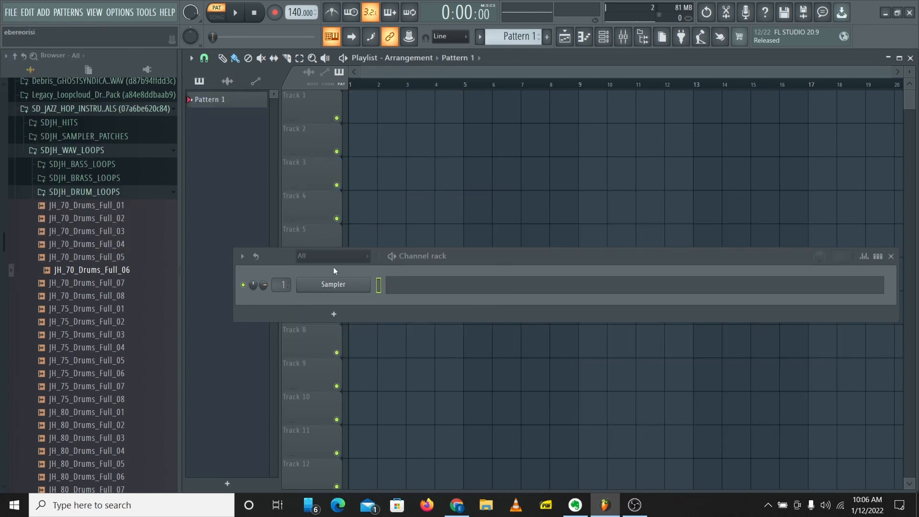
# Add JH_70_Drums_Full_06 to playlist Track 1 as an audio track, close the mixer, and move the clip's settings window below the track.
pyautogui.click(97, 271)
pyautogui.moveTo(76, 279); pyautogui.dragTo(497, 125)
pyautogui.click(443, 292)
pyautogui.click(835, 247)
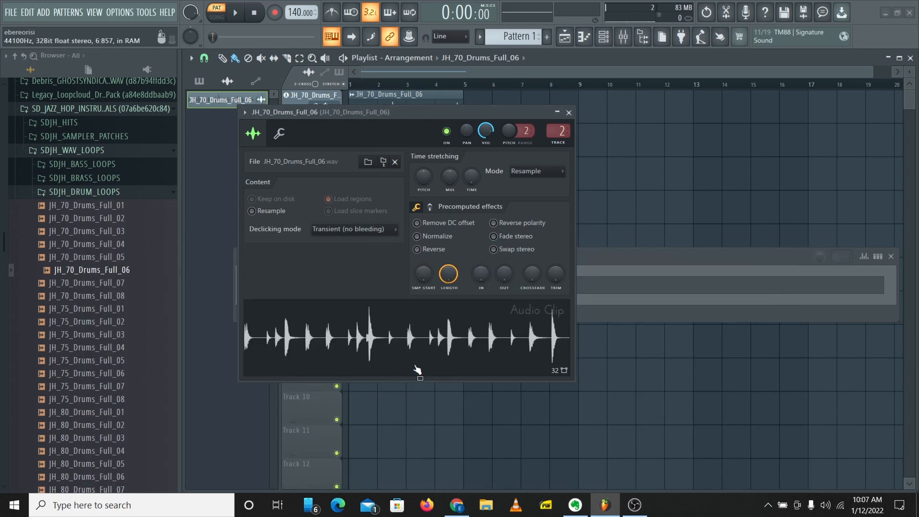
pyautogui.moveTo(383, 117); pyautogui.dragTo(453, 183)
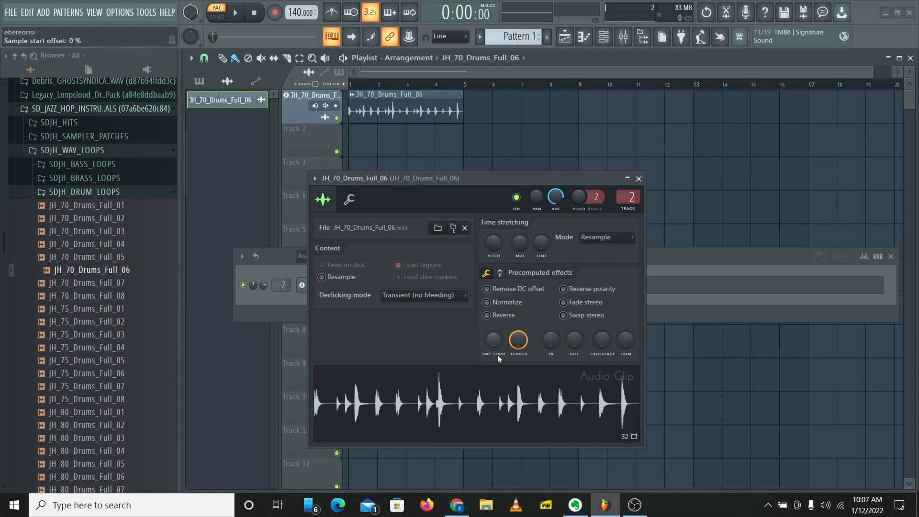
# Raise the JH_70_Drums_Full_06 clip's sample start offset to about 43% while auditioning it in the playlist.
pyautogui.moveTo(496, 341)
pyautogui.mouseDown()
pyautogui.moveTo(496, 313)
pyautogui.moveTo(495, 340)
pyautogui.mouseUp()
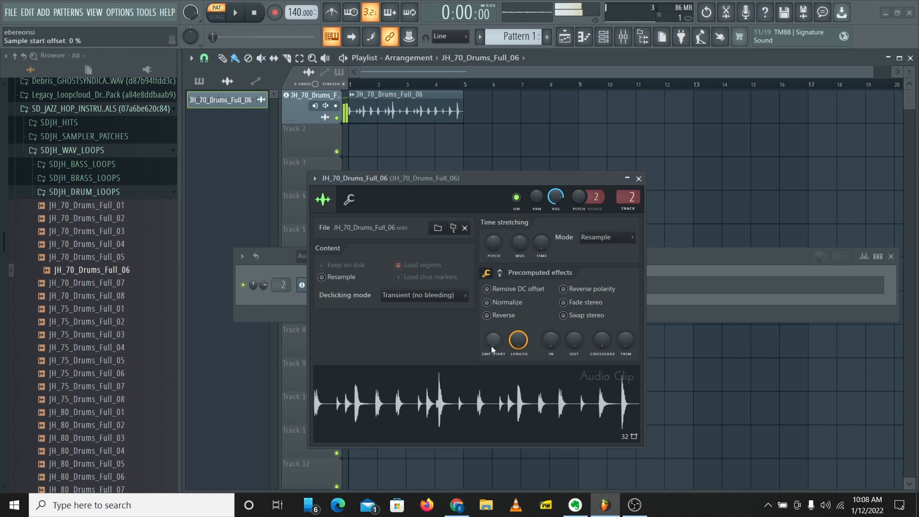
pyautogui.moveTo(492, 346); pyautogui.dragTo(491, 320)
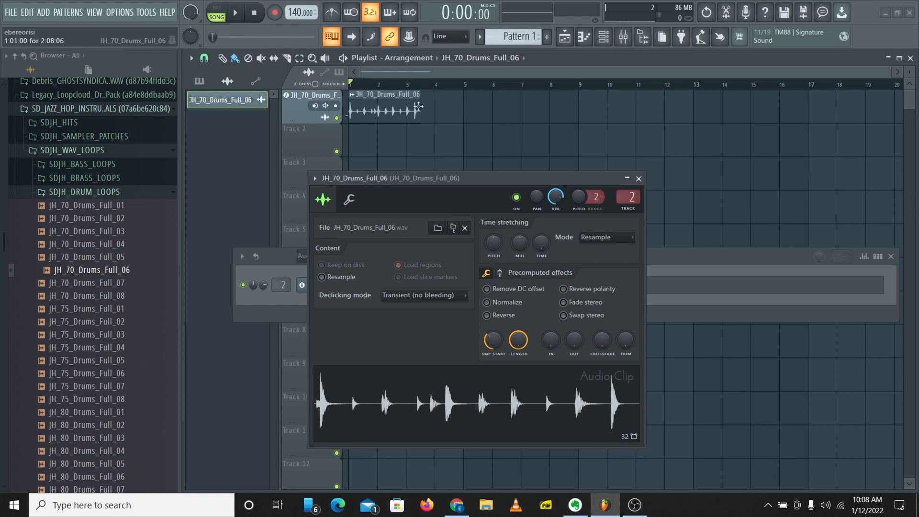
pyautogui.scroll(3, 437, 85)
pyautogui.press('space')
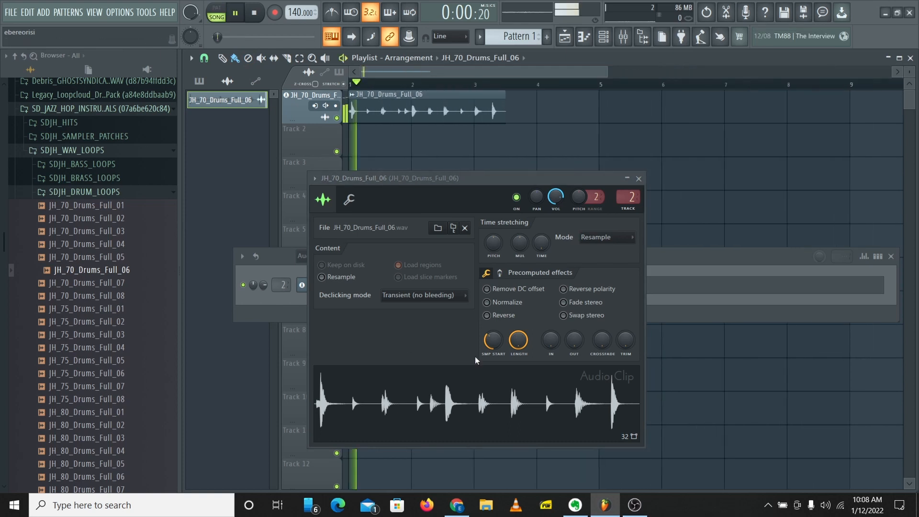
pyautogui.moveTo(498, 342); pyautogui.dragTo(498, 338)
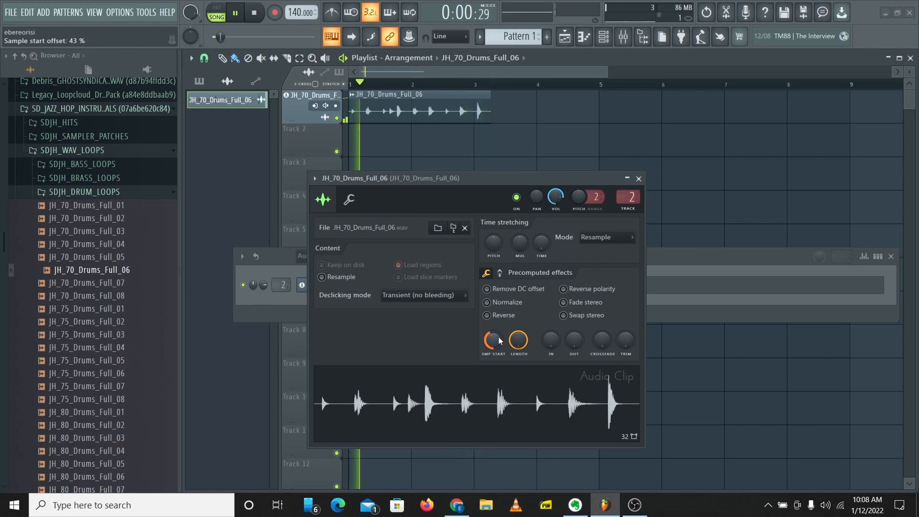
# Reset the clip's sample start to zero, raise it again until the clip spans about two bars, and audition the result.
pyautogui.moveTo(498, 341); pyautogui.dragTo(499, 356)
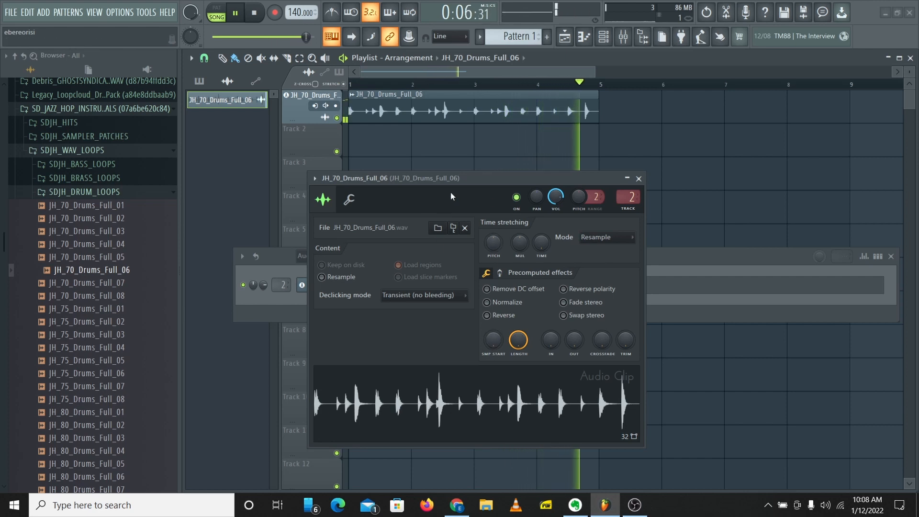
pyautogui.press('space')
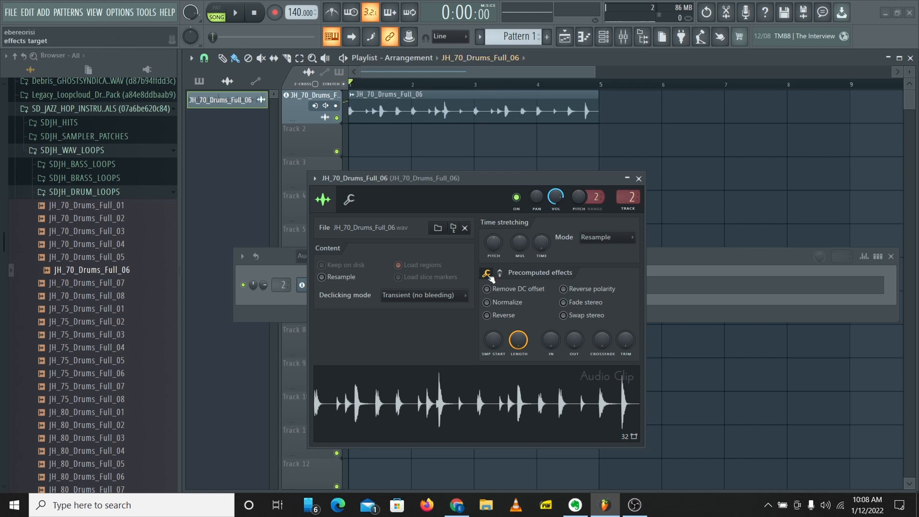
pyautogui.moveTo(496, 346); pyautogui.dragTo(496, 324)
pyautogui.press('space')
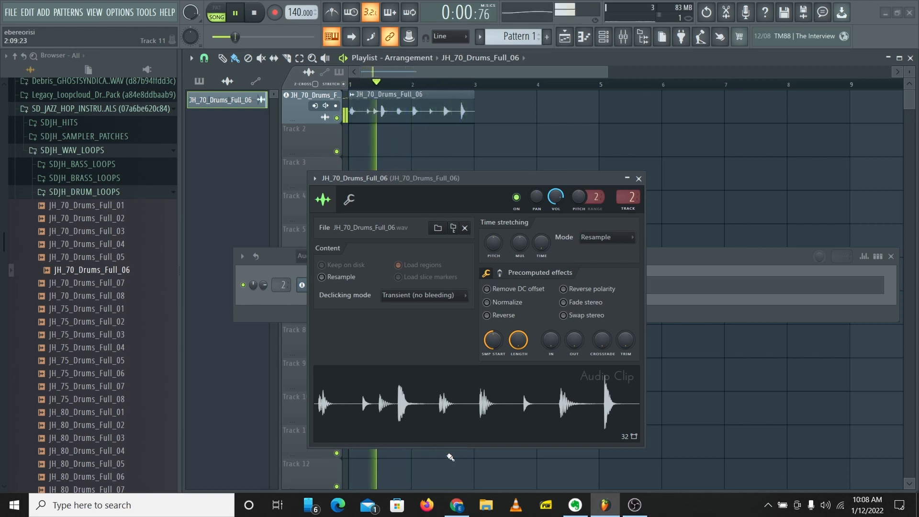
pyautogui.press('space')
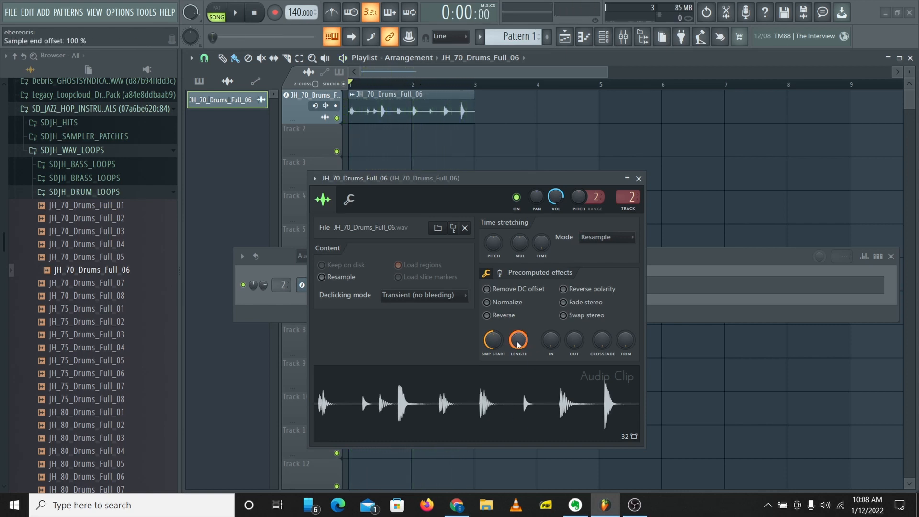
# Lower the clip's sample length to about 50% so it spans roughly one bar, and audition it.
pyautogui.moveTo(525, 341); pyautogui.dragTo(525, 372)
pyautogui.press('space')
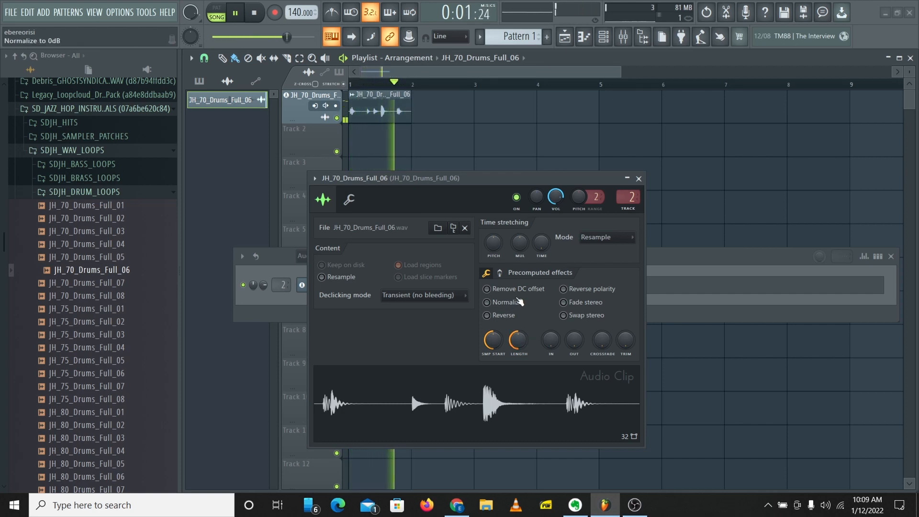
pyautogui.press('space')
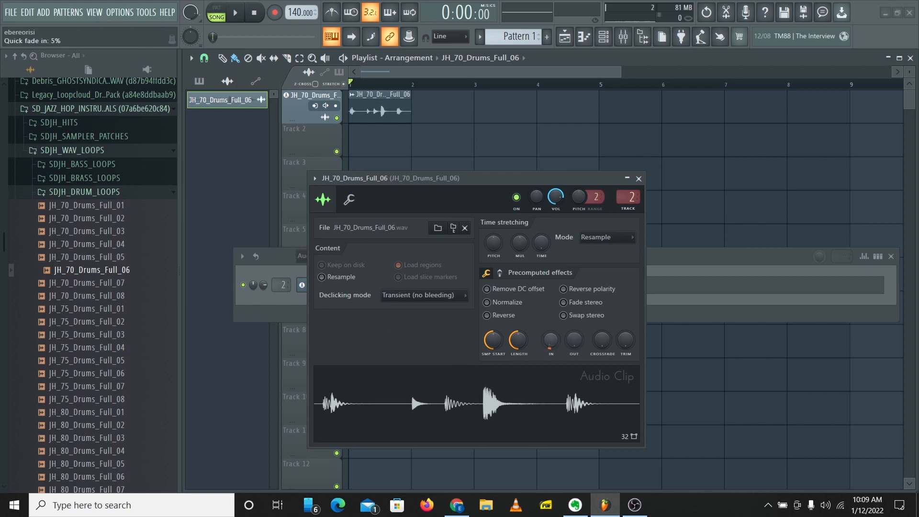
# Try quick fades on the clip while auditioning, about 28% fade out and about 32% fade in, and return both to zero.
pyautogui.moveTo(551, 340); pyautogui.dragTo(550, 326)
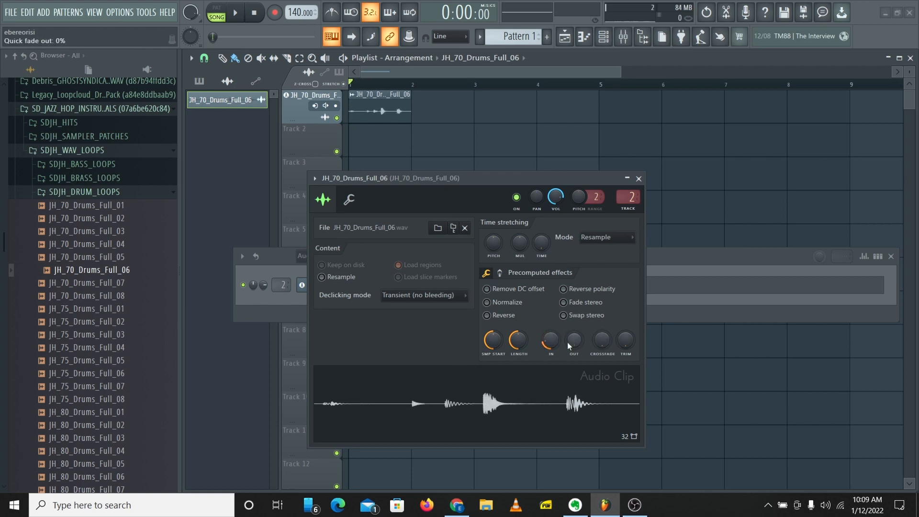
pyautogui.moveTo(519, 340)
pyautogui.mouseDown()
pyautogui.moveTo(518, 324)
pyautogui.moveTo(513, 342)
pyautogui.mouseUp()
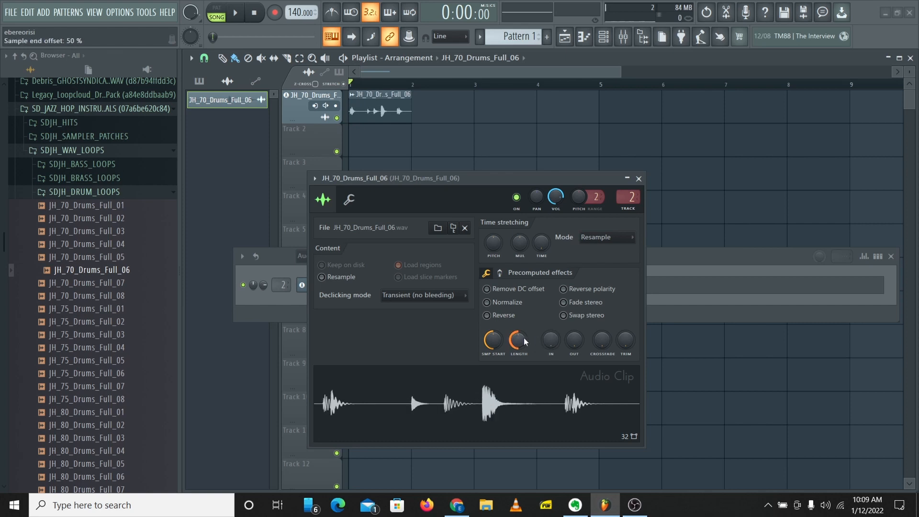
pyautogui.moveTo(524, 338); pyautogui.dragTo(576, 345)
pyautogui.press('space')
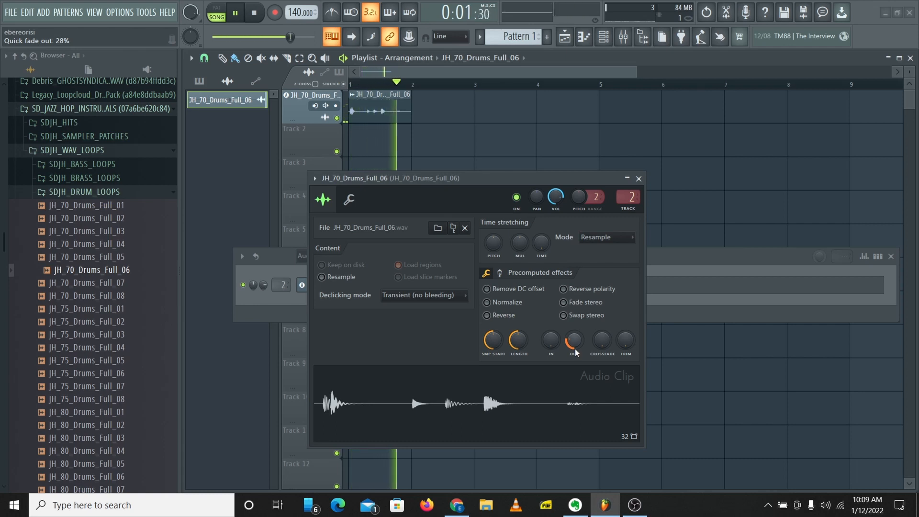
pyautogui.moveTo(576, 349); pyautogui.dragTo(553, 347)
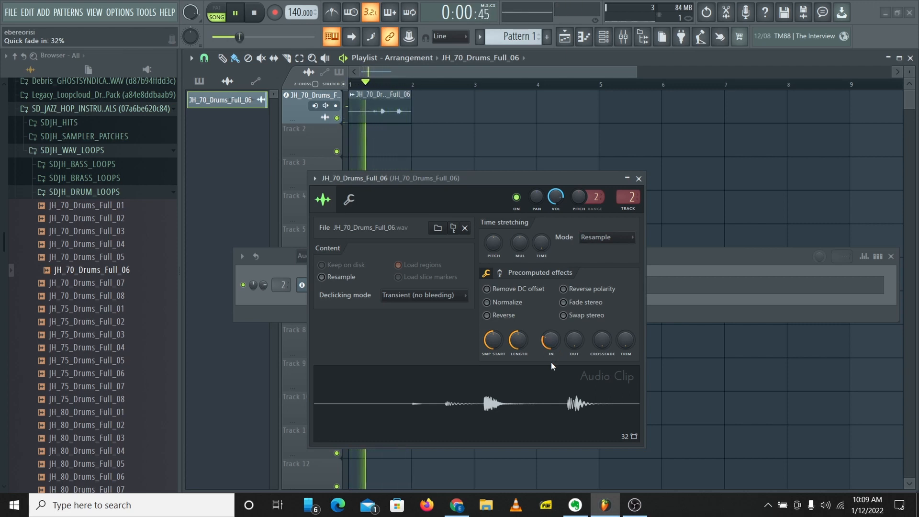
pyautogui.moveTo(551, 341); pyautogui.dragTo(552, 361)
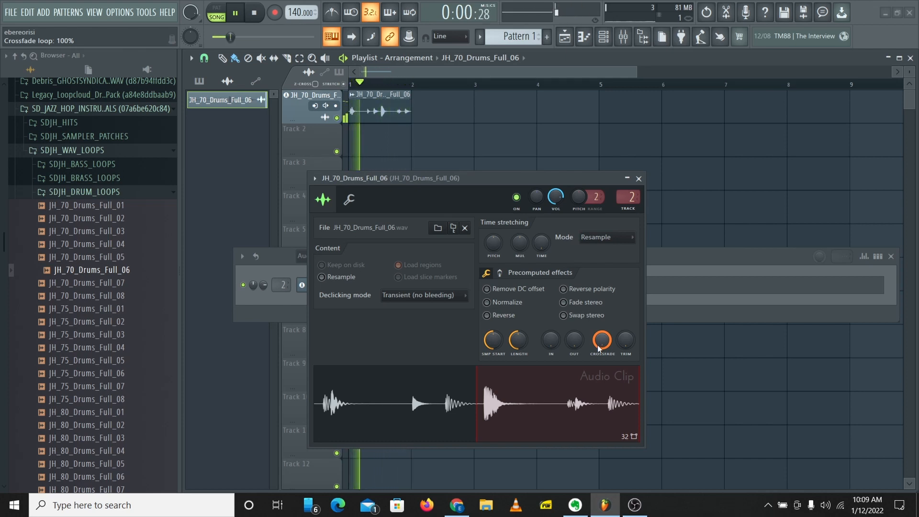
# Try crossfade loop amounts of 42% and 52% on the playing clip, raise it to 73%, and stop playback.
pyautogui.moveTo(602, 340); pyautogui.dragTo(602, 427)
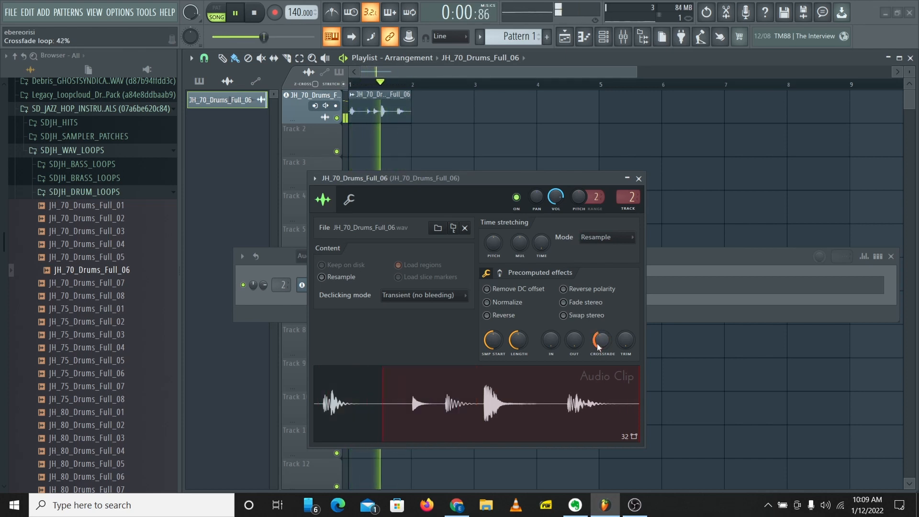
pyautogui.scroll(10, 599, 347)
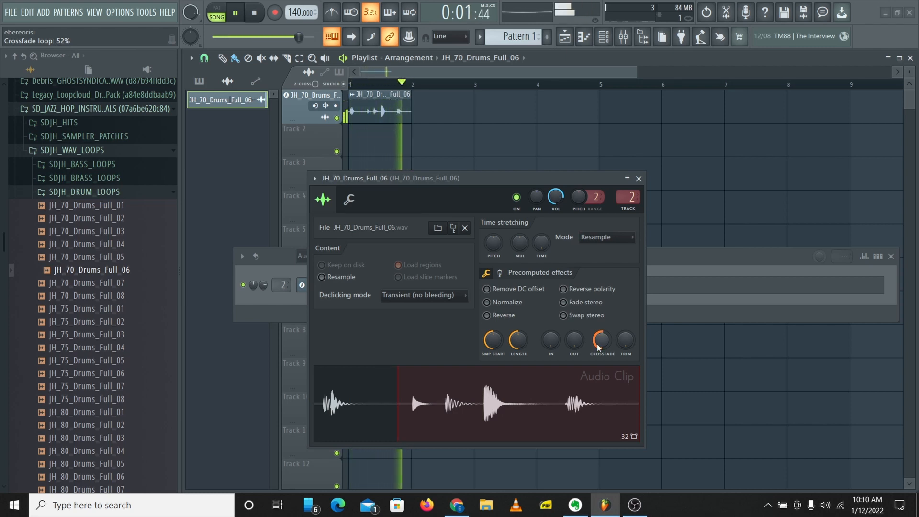
pyautogui.scroll(20, 598, 347)
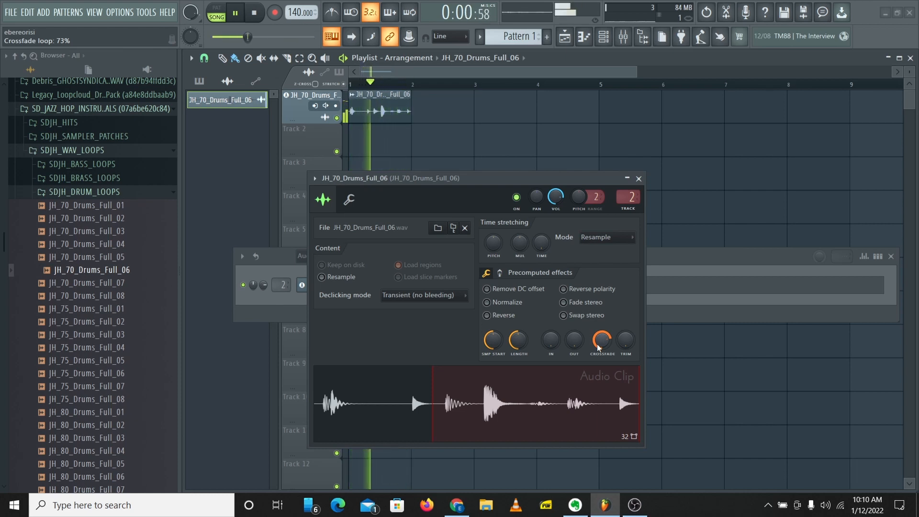
pyautogui.press('space')
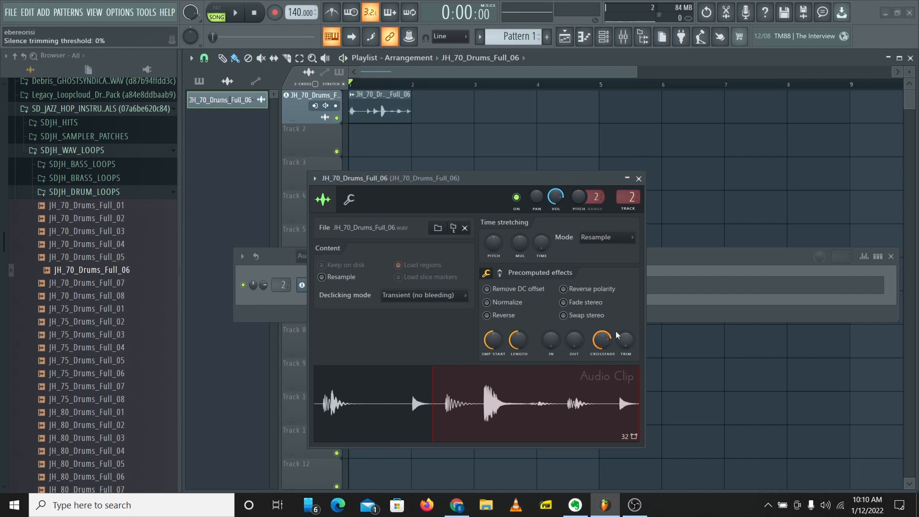
# Raise the clip's silence trimming threshold to 100%, audition it, return the threshold to 0%, and stop playback.
pyautogui.moveTo(620, 354); pyautogui.dragTo(626, 333)
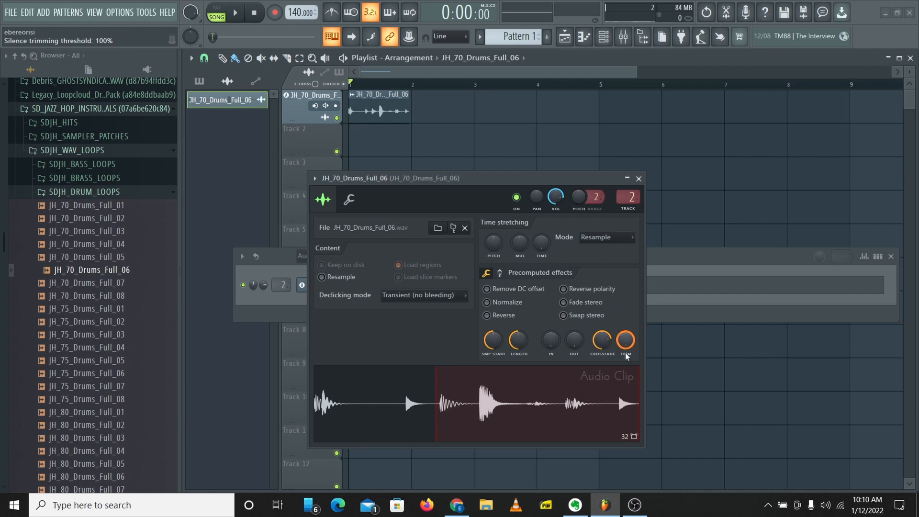
pyautogui.press('space')
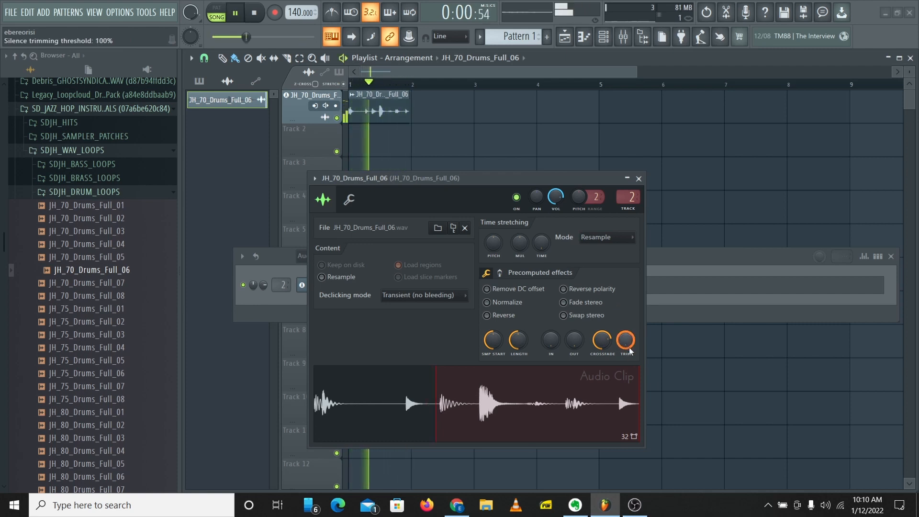
pyautogui.moveTo(627, 342); pyautogui.dragTo(627, 376)
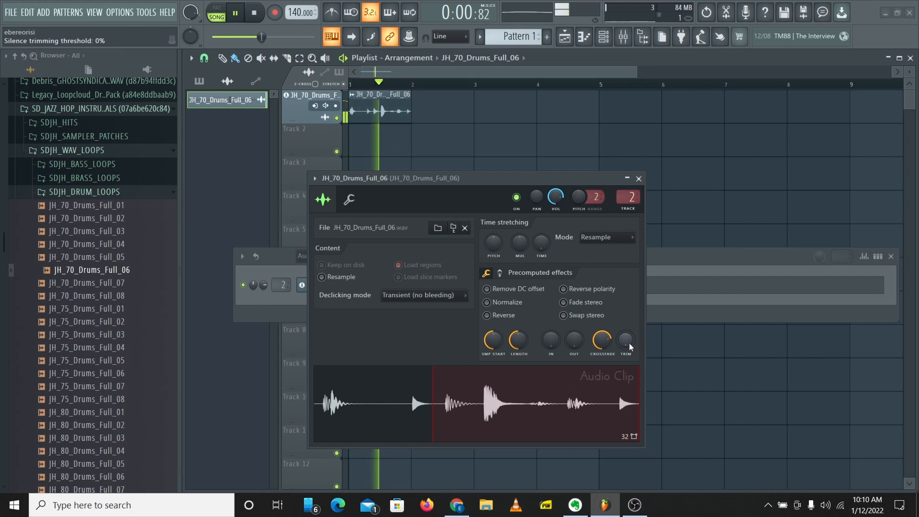
pyautogui.press('space')
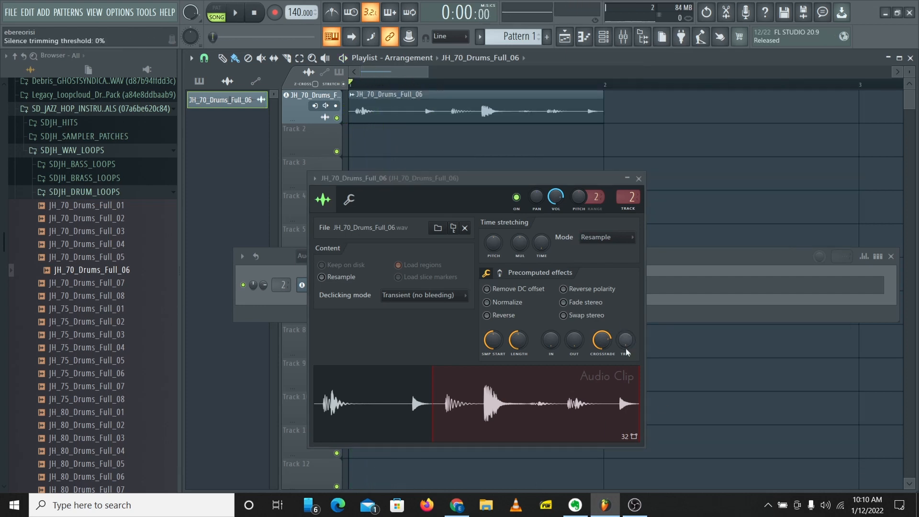
# Sweep the clip's crossfade loop between 0% and 99% while auditioning it, settle on 35%, and stop playback.
pyautogui.press('space')
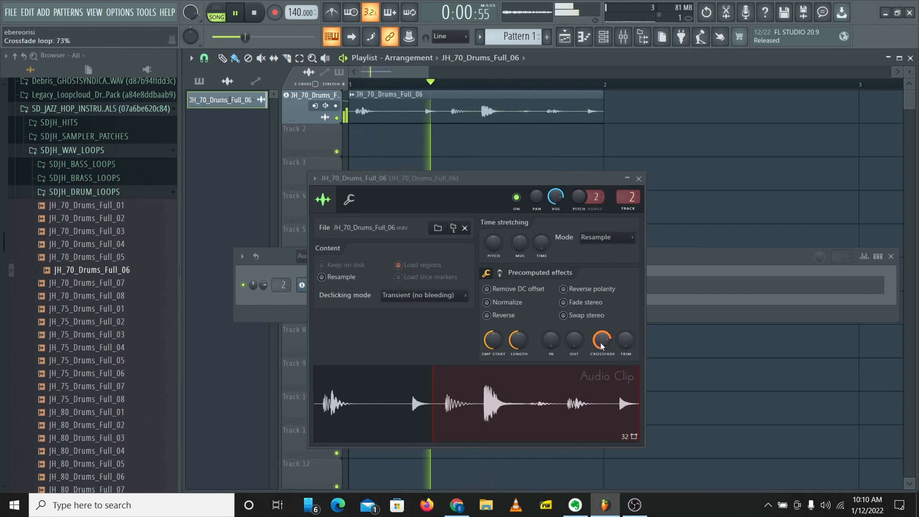
pyautogui.moveTo(603, 346); pyautogui.dragTo(603, 383)
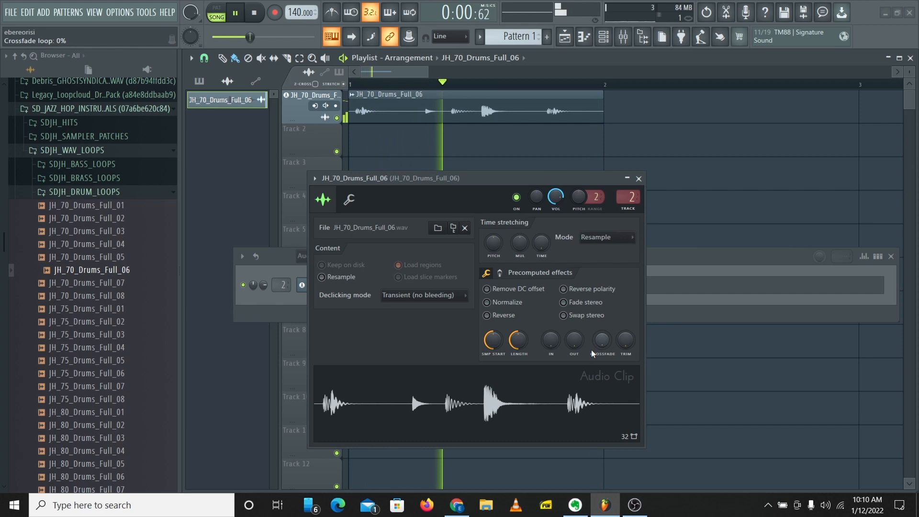
pyautogui.moveTo(606, 341); pyautogui.dragTo(607, 302)
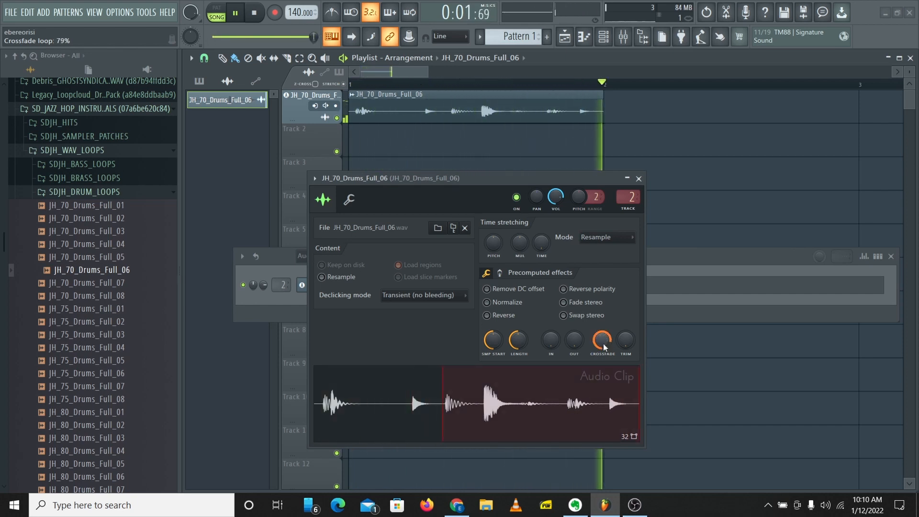
pyautogui.moveTo(603, 344); pyautogui.dragTo(604, 334)
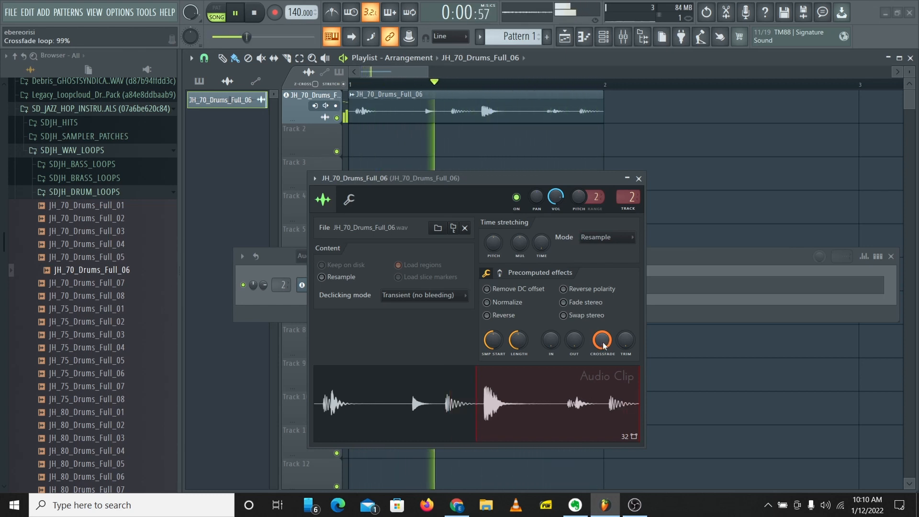
pyautogui.press('space')
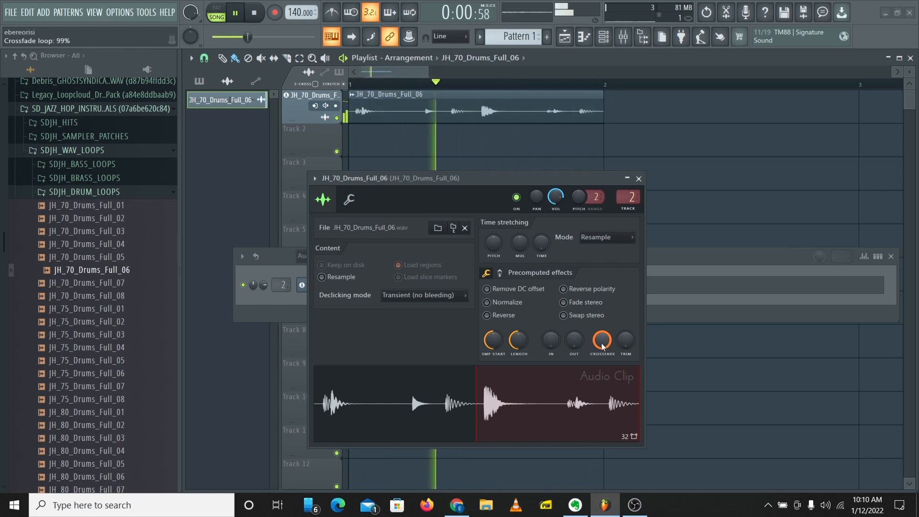
pyautogui.moveTo(604, 347)
pyautogui.mouseDown()
pyautogui.moveTo(604, 383)
pyautogui.moveTo(604, 343)
pyautogui.mouseUp()
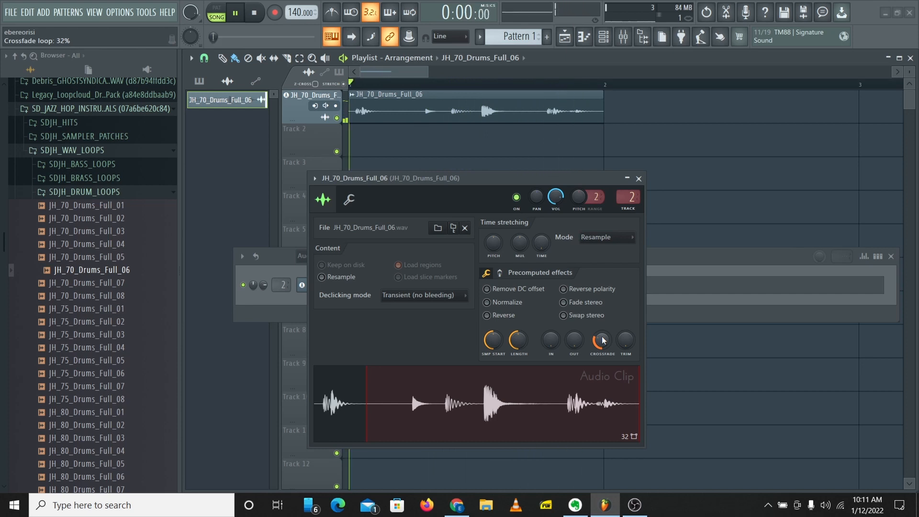
pyautogui.moveTo(602, 340); pyautogui.dragTo(603, 339)
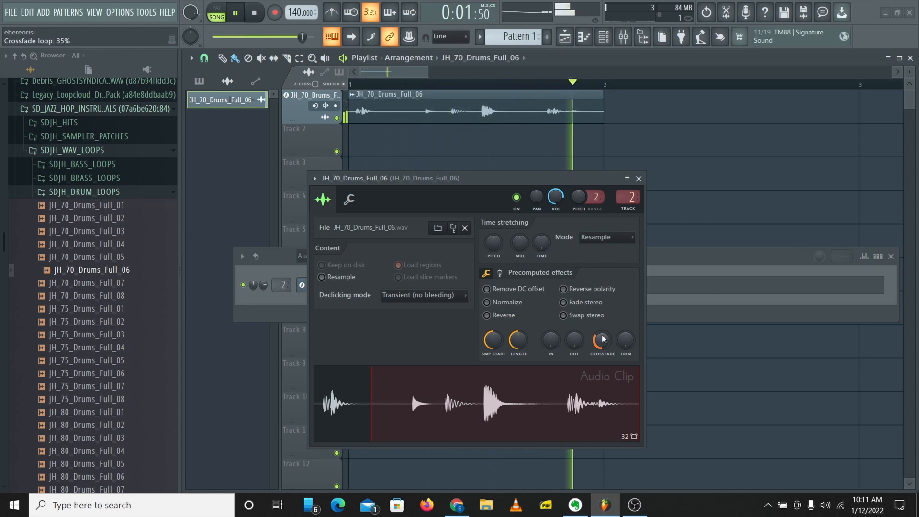
pyautogui.press('space')
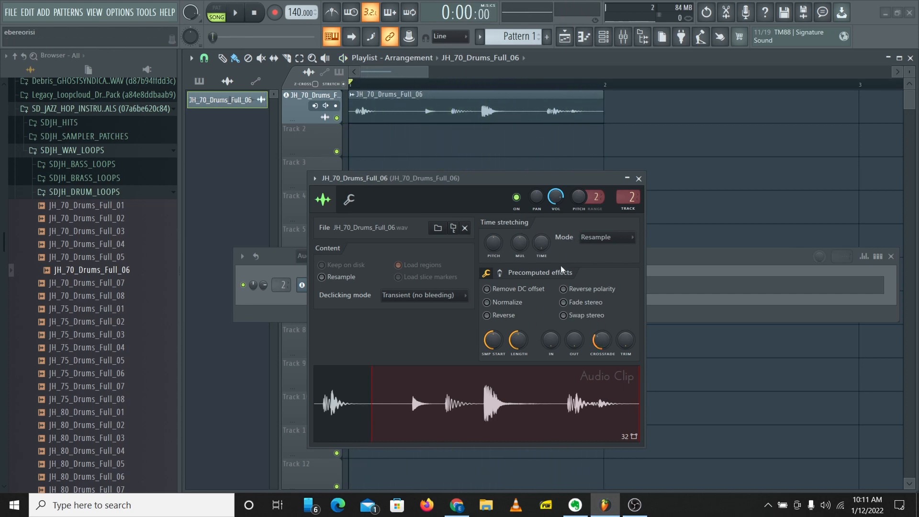
# Reverse the clip, audition it in the playlist, and turn Reverse off again.
pyautogui.click(507, 316)
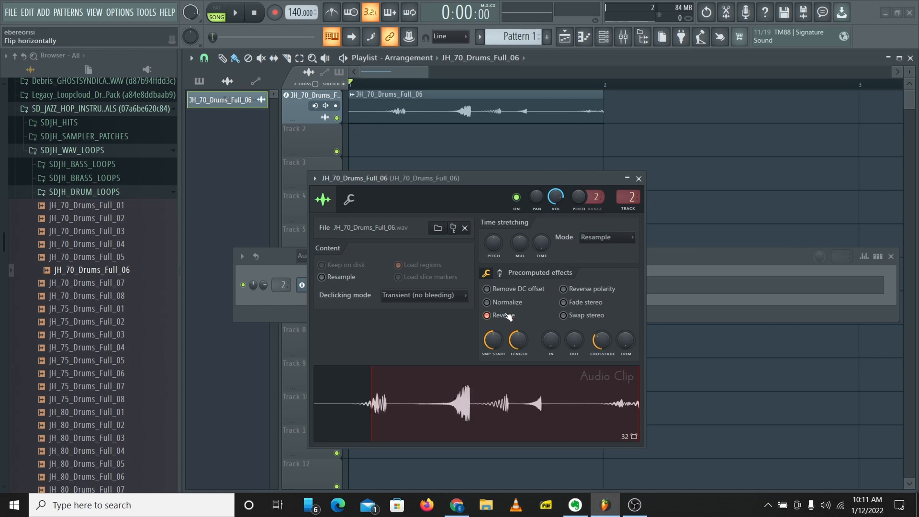
pyautogui.press('space')
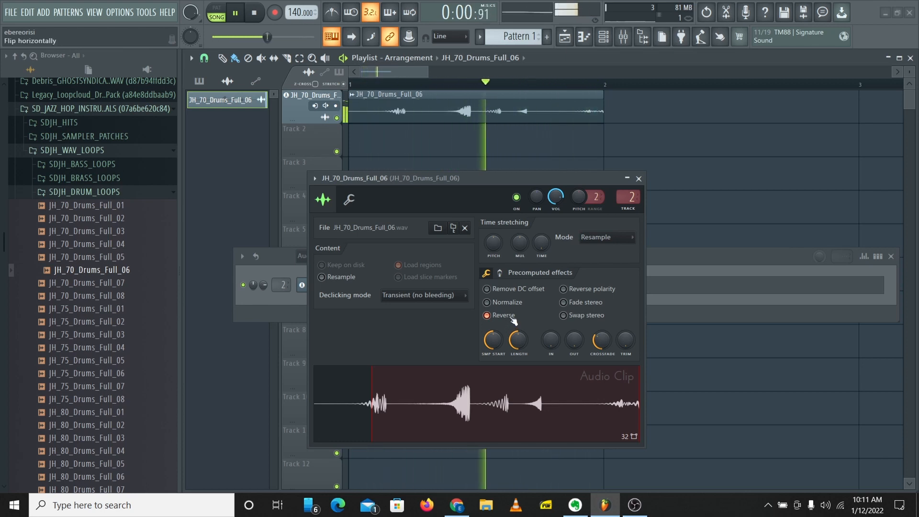
pyautogui.click(489, 316)
# Enable Swap stereo on the clip, stop playback, and switch the multichannel waveform view on and off to inspect both channels.
pyautogui.click(580, 318)
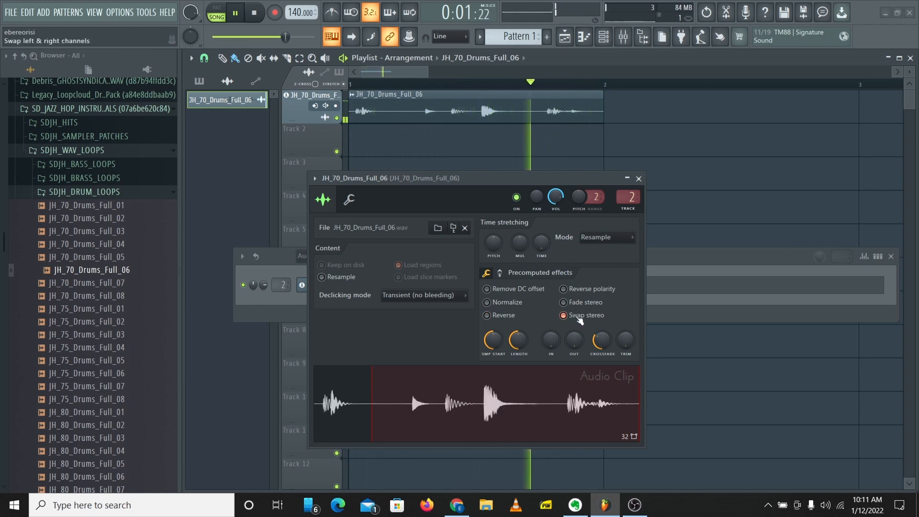
pyautogui.press('space')
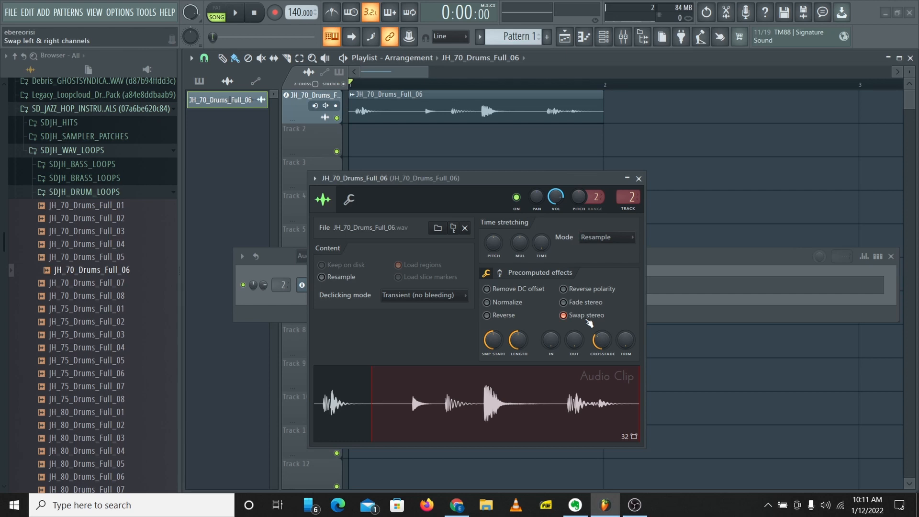
pyautogui.rightClick(472, 396)
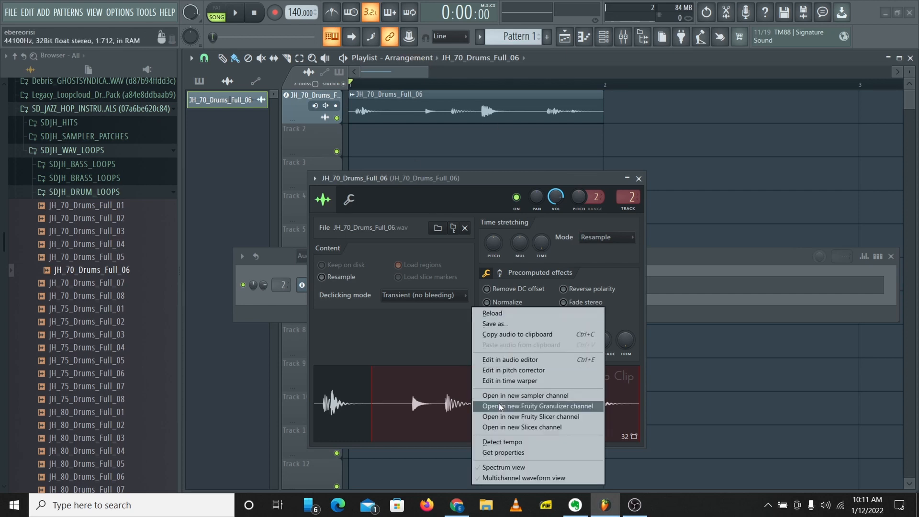
pyautogui.click(507, 477)
pyautogui.rightClick(457, 393)
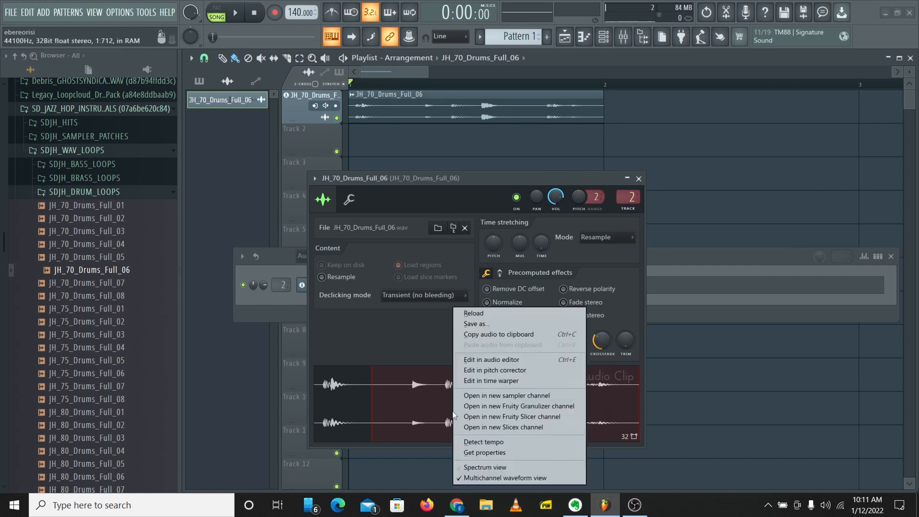
pyautogui.click(493, 477)
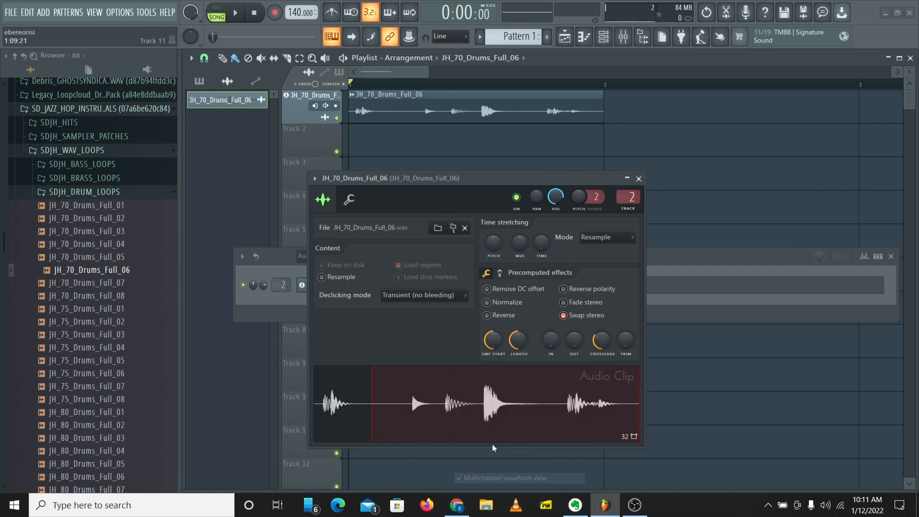
# Turn off Swap stereo, enable Fade stereo on the clip, and audition it.
pyautogui.click(569, 315)
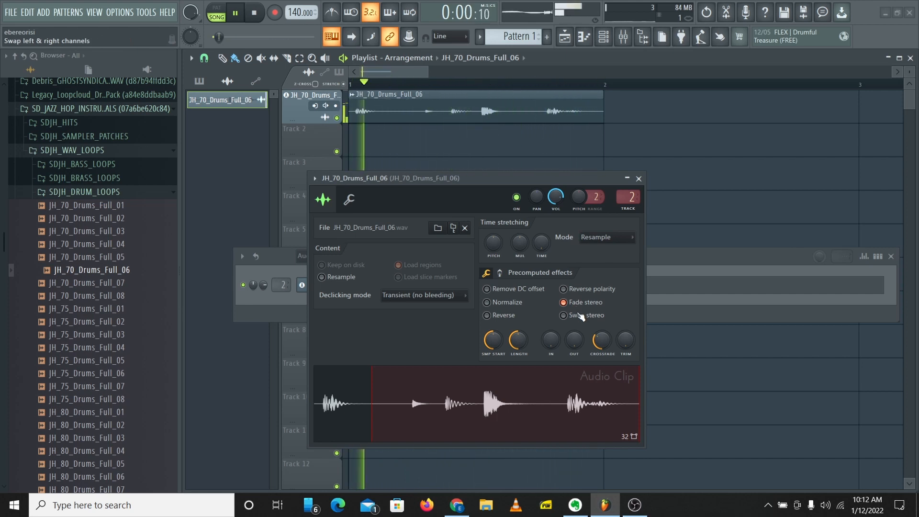
# Audition Swap stereo together with Fade stereo on the clip, and turn Swap stereo off again.
pyautogui.click(581, 316)
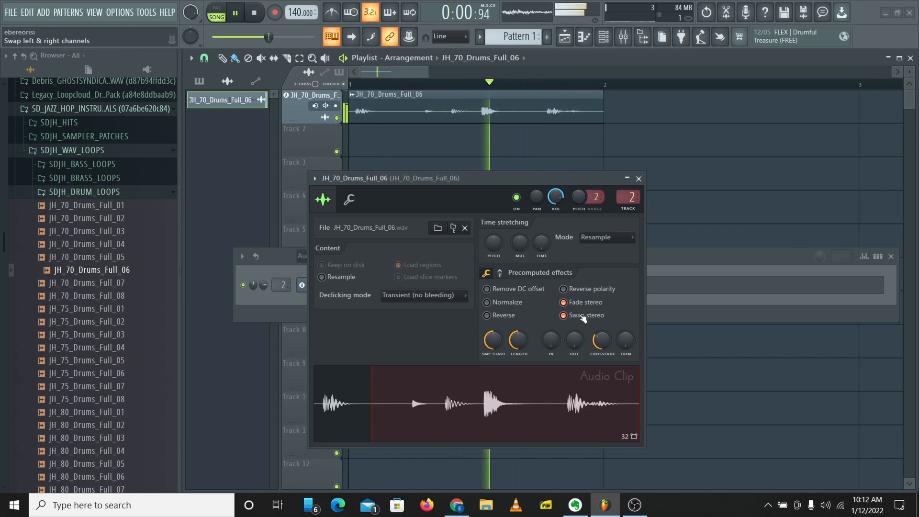
pyautogui.click(584, 317)
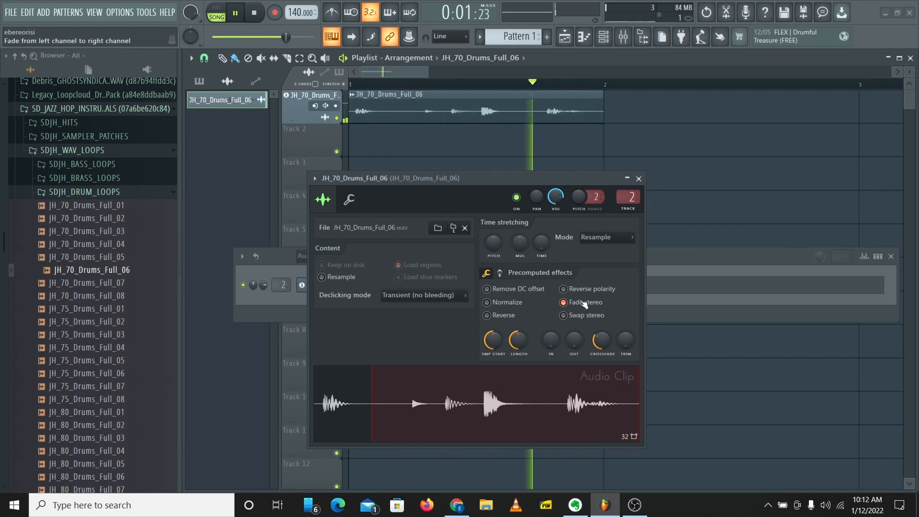
# Turn off Fade stereo, audition the clip with Normalize enabled and disabled, and stop playback.
pyautogui.click(503, 308)
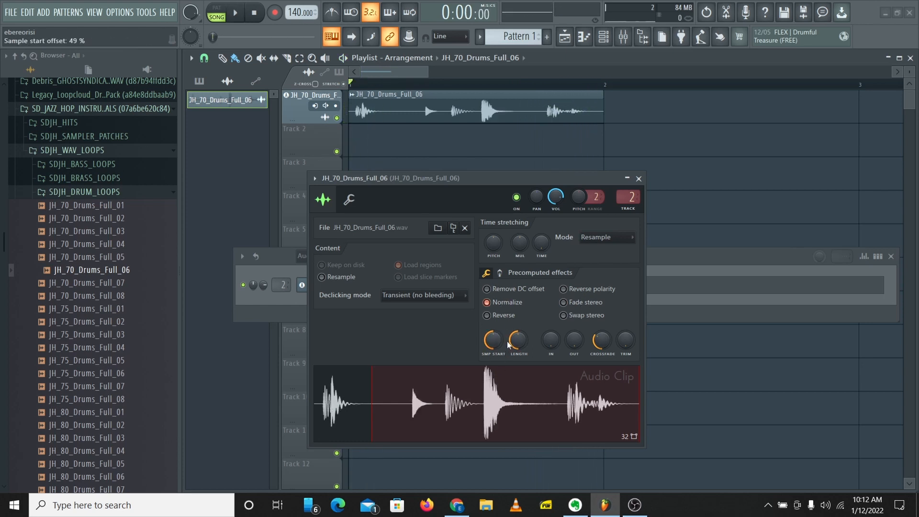
pyautogui.press('space')
pyautogui.click(488, 302)
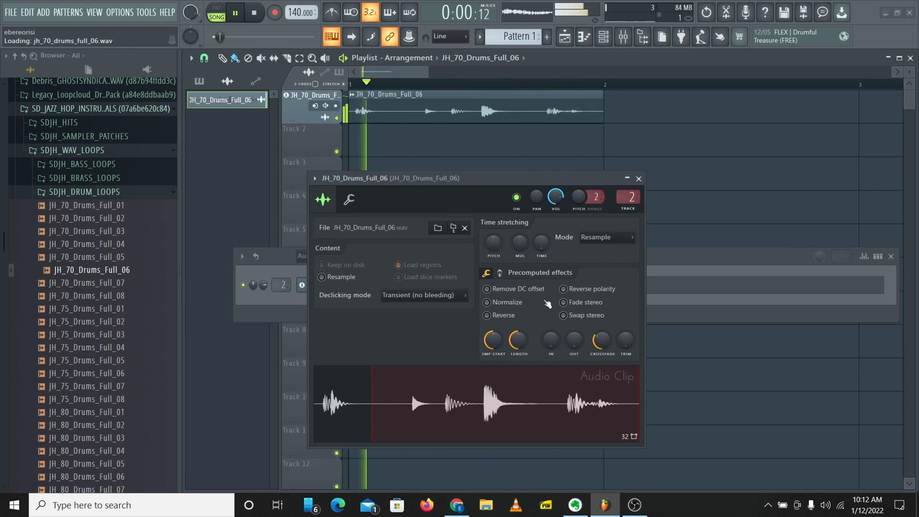
pyautogui.press('space')
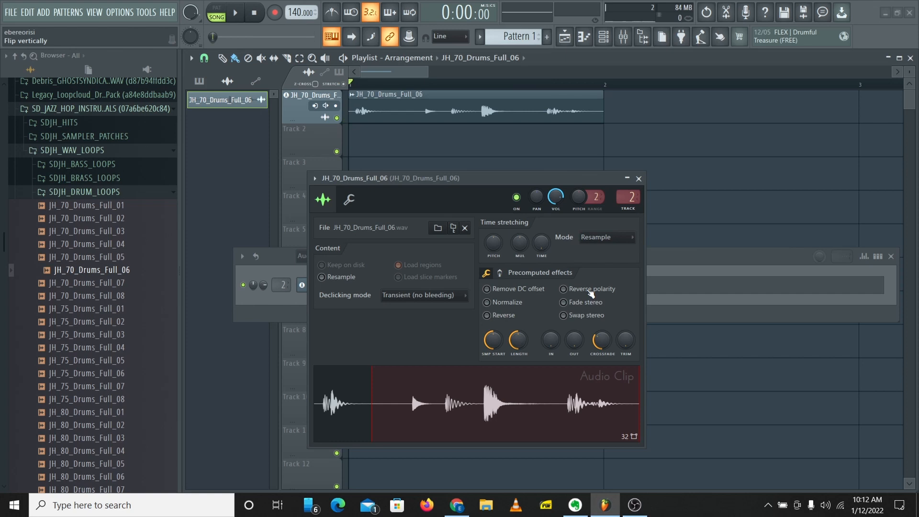
# On the second page of precomputed effects, try boost, reverb and a stereo delay of 100% right during playback, and return the delay to centre.
pyautogui.click(502, 273)
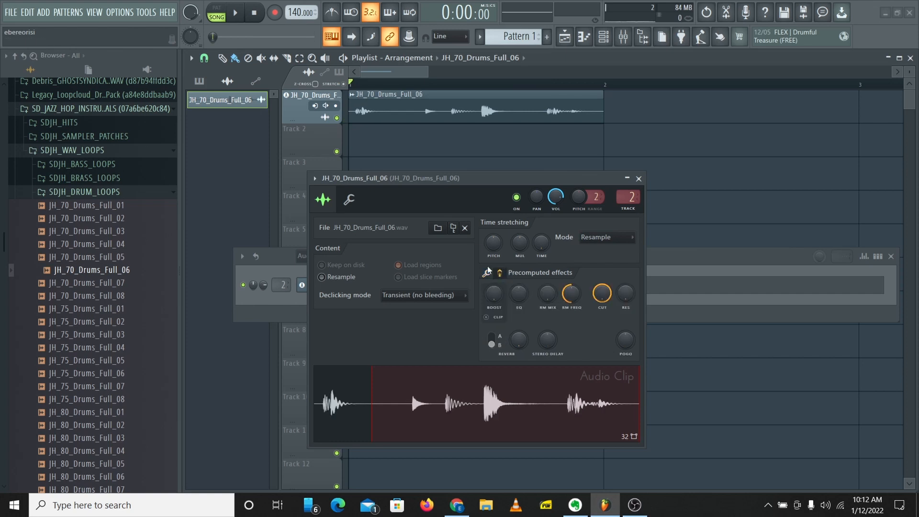
pyautogui.moveTo(500, 297); pyautogui.dragTo(522, 299)
pyautogui.press('space')
pyautogui.moveTo(513, 334); pyautogui.dragTo(548, 325)
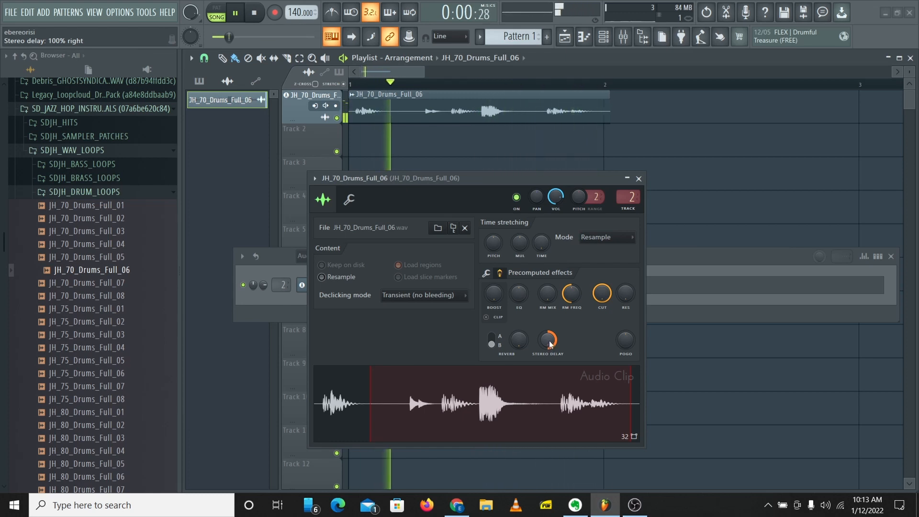
pyautogui.moveTo(550, 343); pyautogui.dragTo(551, 370)
# Audition the Pogo effect at -41% on the clip, reset it, and return to the first page of precomputed effects.
pyautogui.moveTo(625, 343); pyautogui.dragTo(631, 370)
pyautogui.rightClick(631, 346)
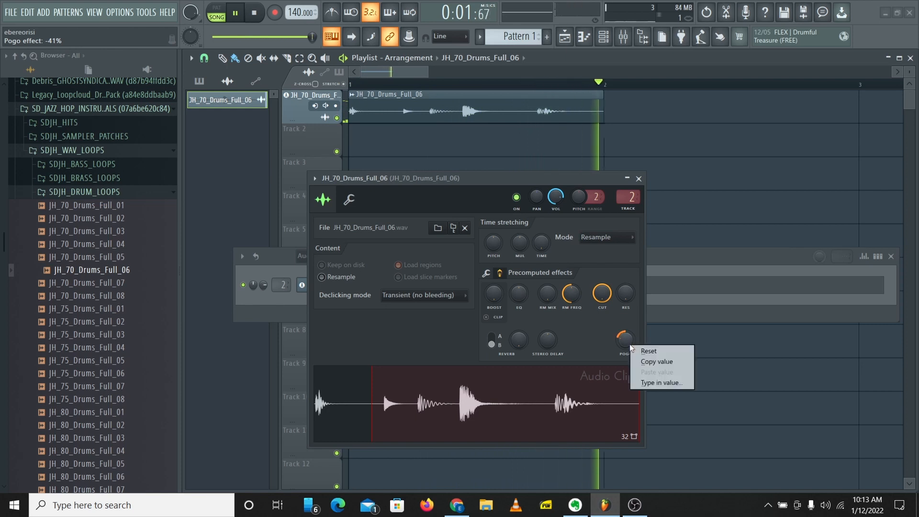
pyautogui.click(636, 350)
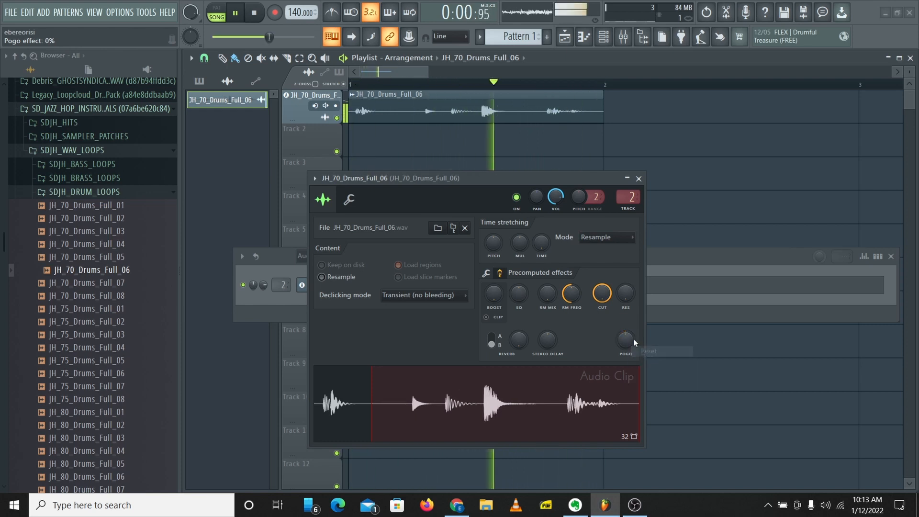
pyautogui.click(486, 272)
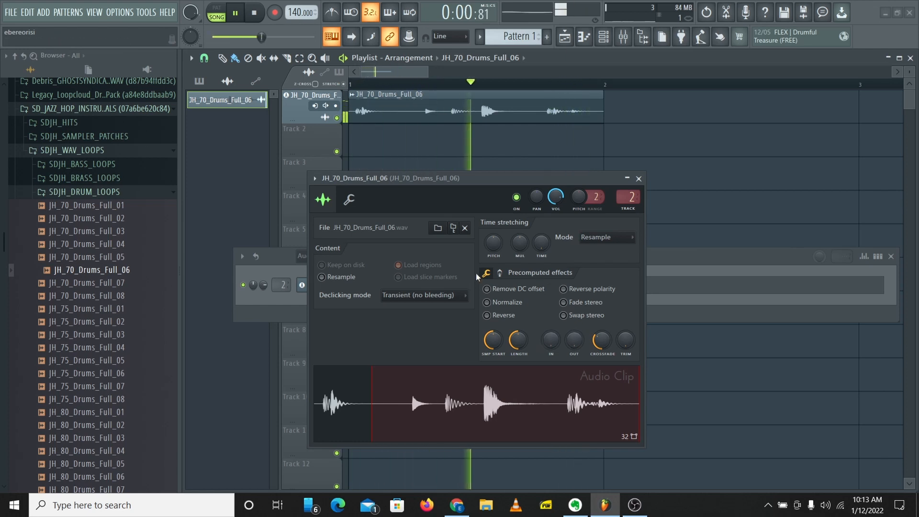
pyautogui.click(499, 273)
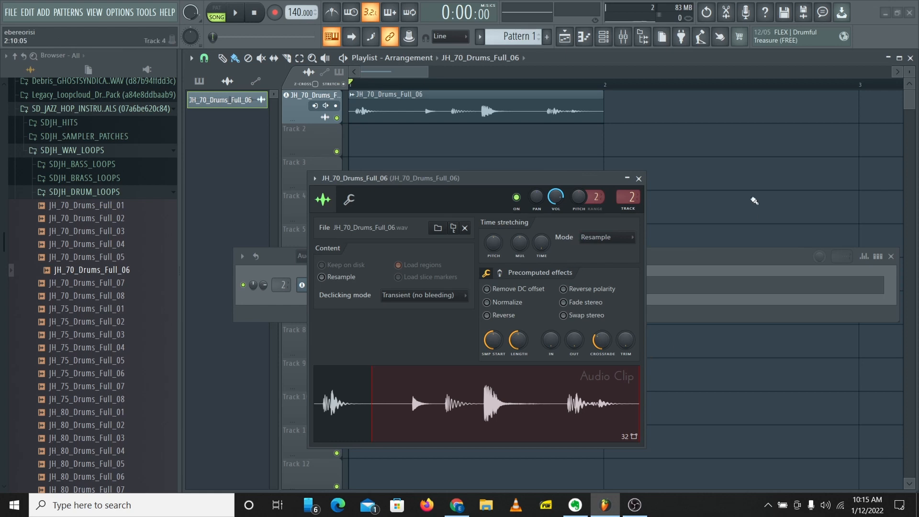
# Look over the time-stretching modes, keep Resample, set the clip's stretch time to 2:00:00 and audition it.
pyautogui.click(632, 239)
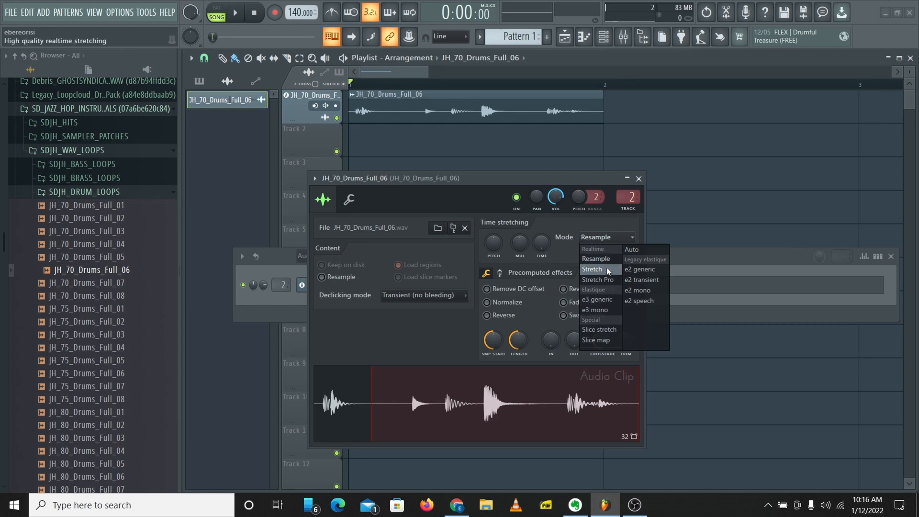
pyautogui.click(572, 251)
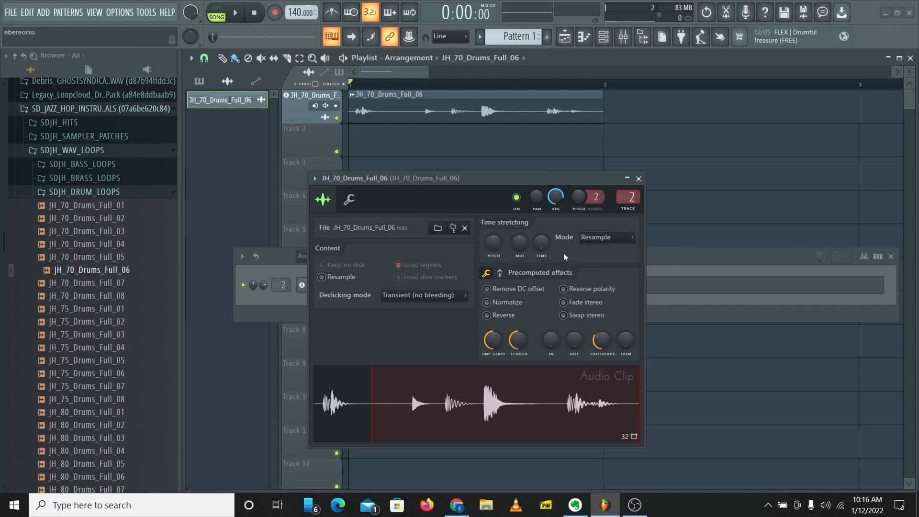
pyautogui.moveTo(544, 251); pyautogui.dragTo(545, 236)
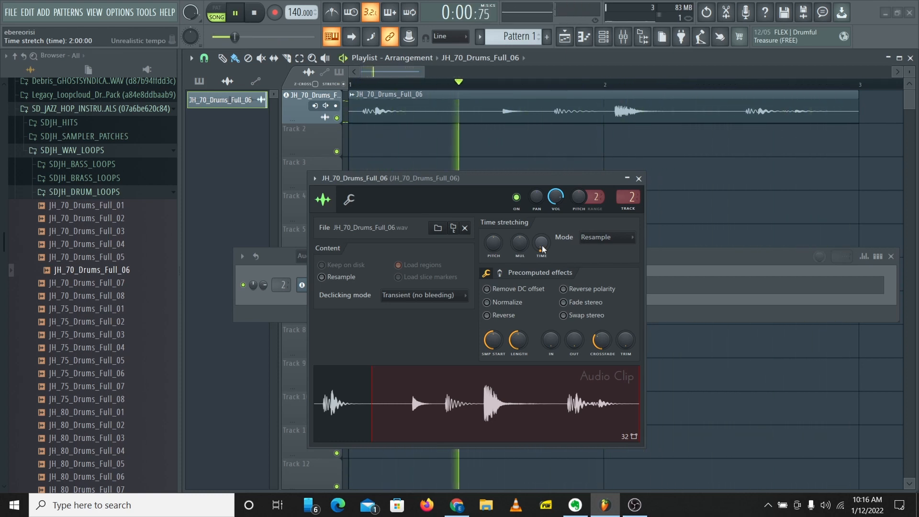
pyautogui.press('space')
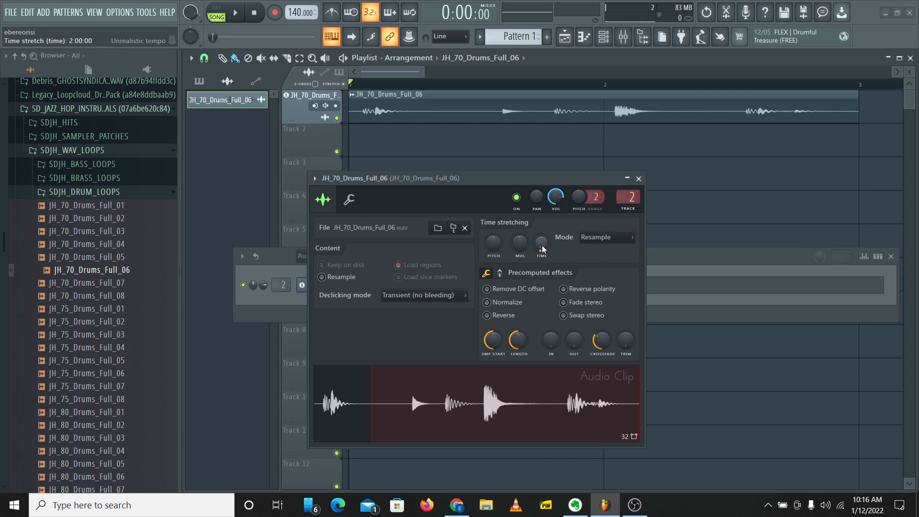
pyautogui.press('space')
pyautogui.moveTo(542, 247); pyautogui.dragTo(542, 247)
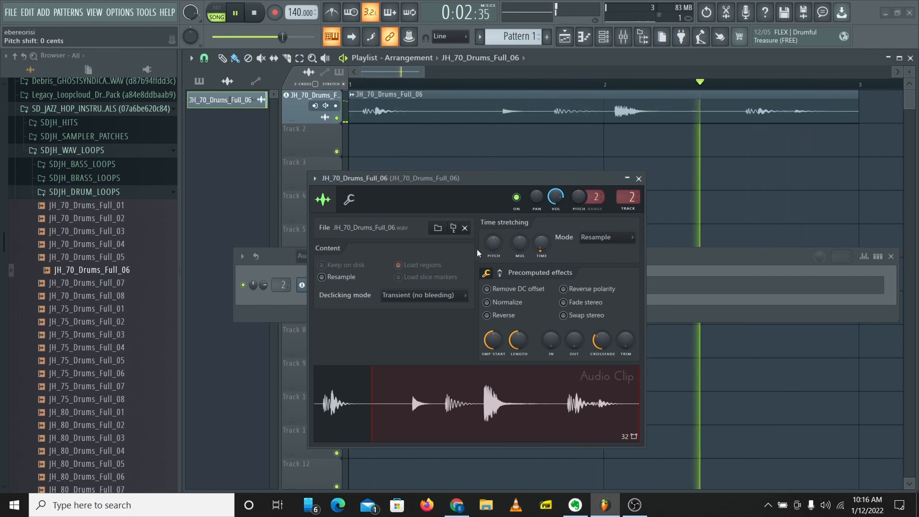
# Audition the clip with a pitch shift of +629 cents, reset the pitch, and set the stretching mode back to Resample.
pyautogui.moveTo(502, 246); pyautogui.dragTo(502, 225)
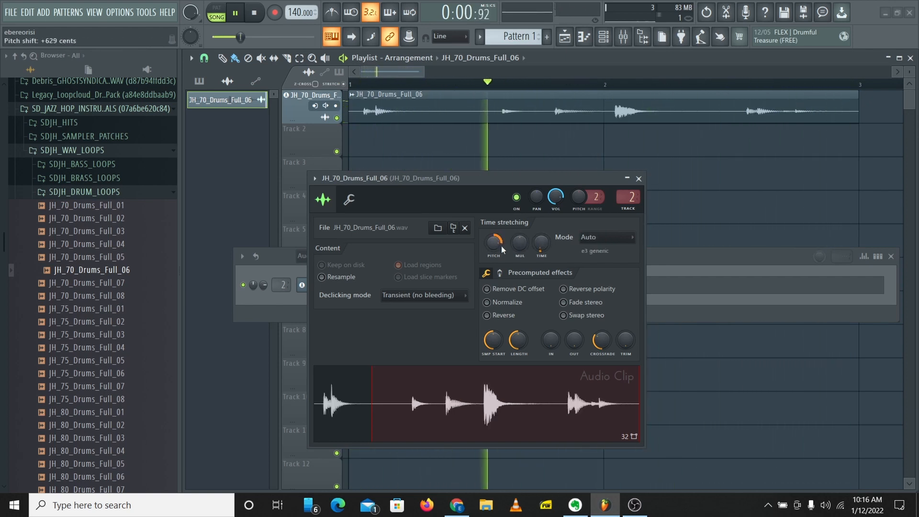
pyautogui.rightClick(503, 249)
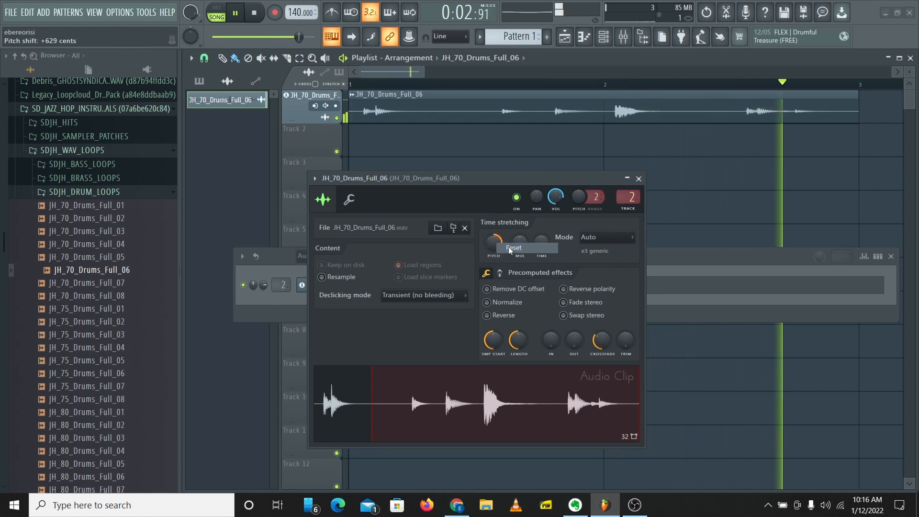
pyautogui.click(513, 248)
pyautogui.click(613, 237)
pyautogui.click(596, 260)
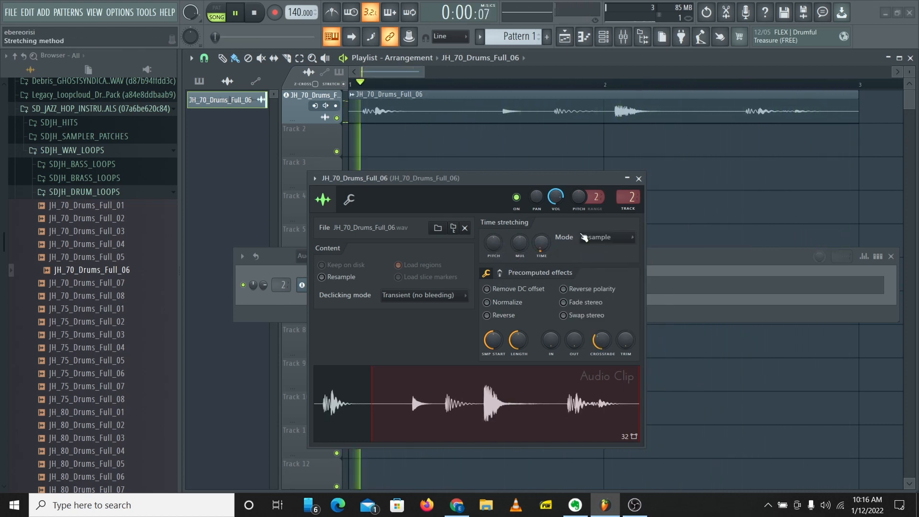
# Raise the clip's time stretch multiplier to 123.82%, reset it, and stop playback.
pyautogui.moveTo(521, 243); pyautogui.dragTo(521, 230)
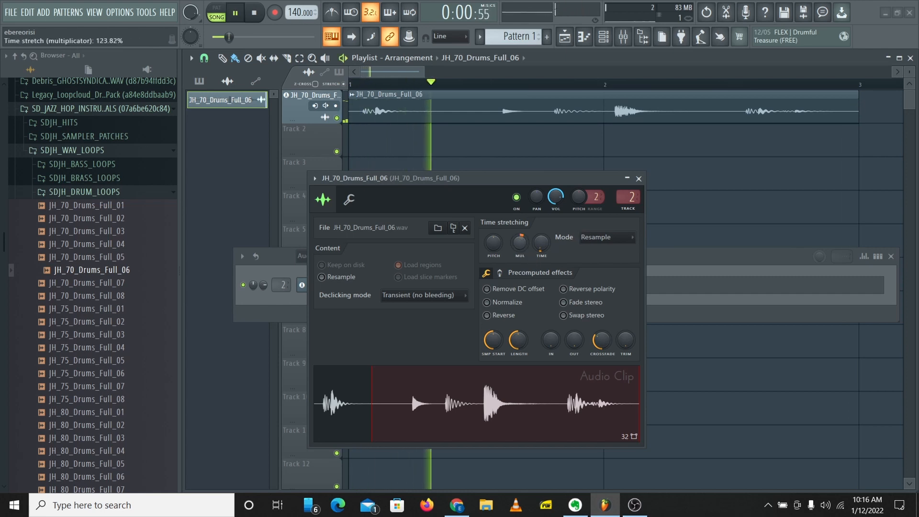
pyautogui.rightClick(521, 243)
pyautogui.click(539, 248)
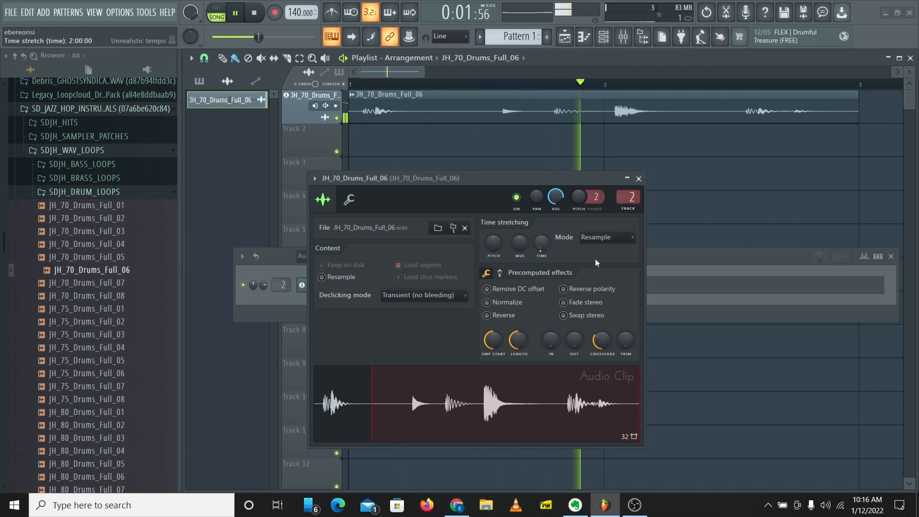
pyautogui.press('space')
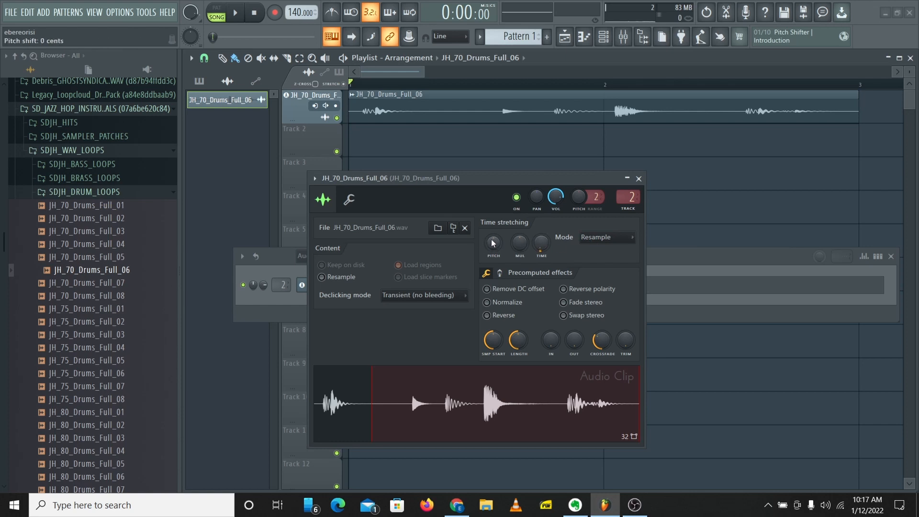
# Audition the clip with its pitch shifted to +1200 cents and to -1200 cents, and reset the pitch.
pyautogui.moveTo(494, 243); pyautogui.dragTo(495, 206)
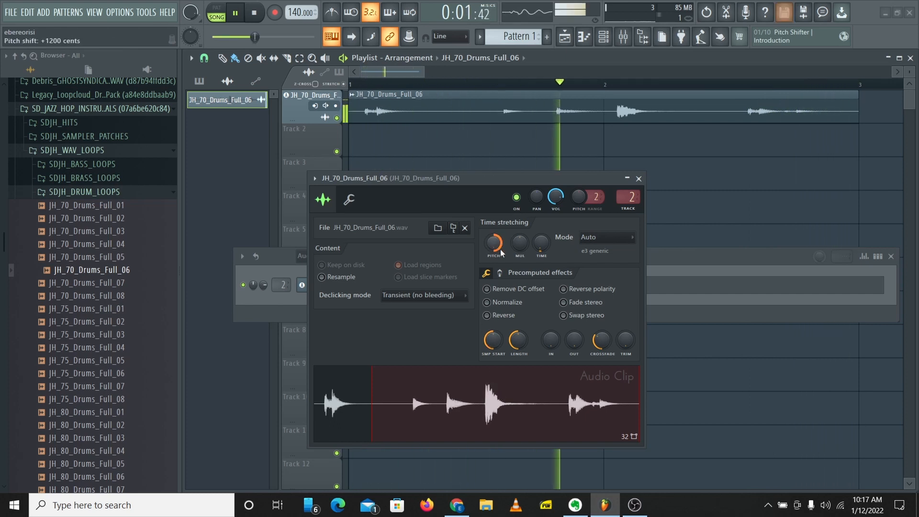
pyautogui.moveTo(495, 242); pyautogui.dragTo(495, 321)
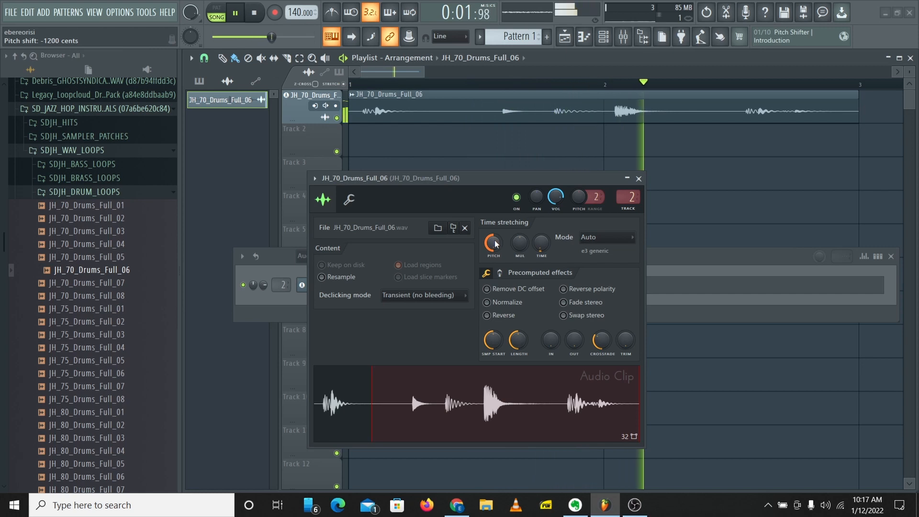
pyautogui.rightClick(494, 250)
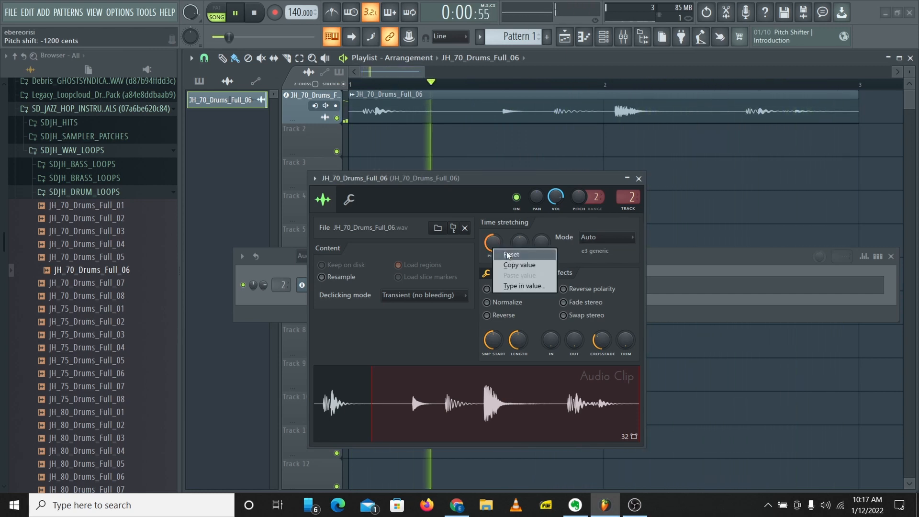
pyautogui.click(507, 252)
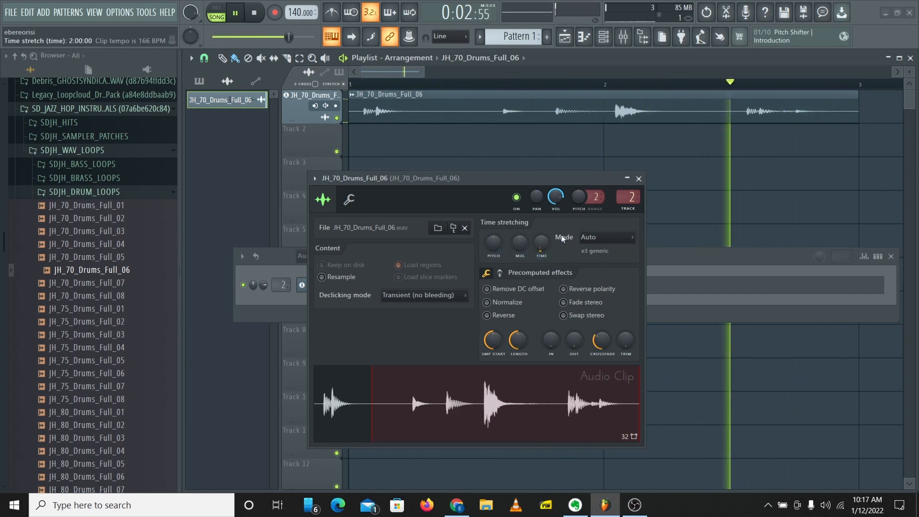
# Compare the Resample and Auto stretching modes on the playing clip, finish on Resample, and stop playback.
pyautogui.click(600, 240)
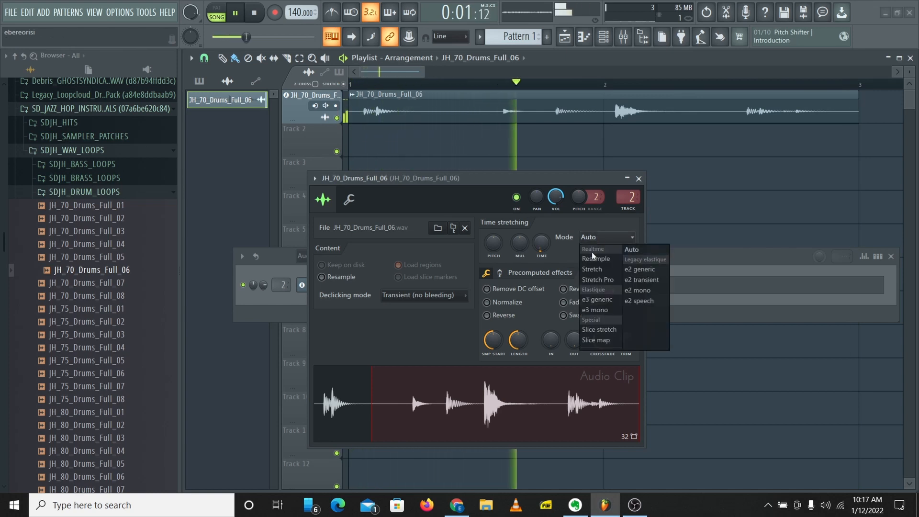
pyautogui.click(592, 251)
pyautogui.click(606, 240)
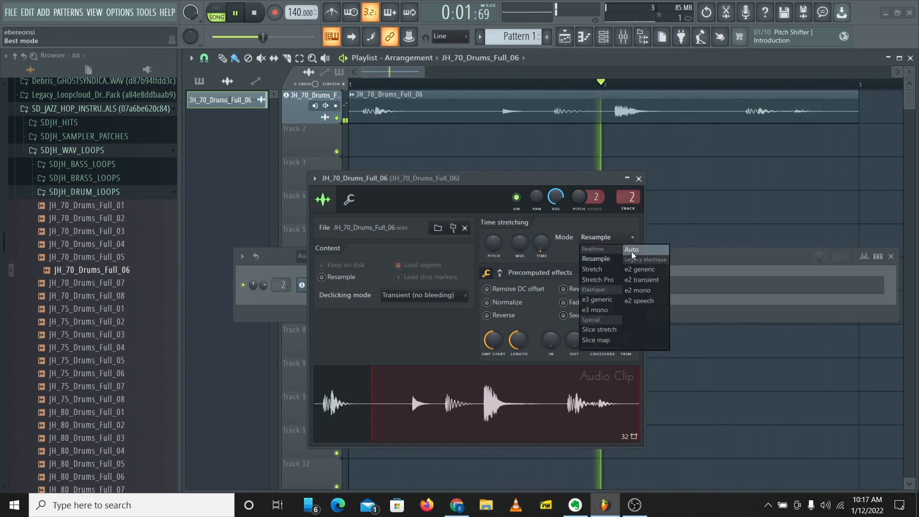
pyautogui.click(638, 249)
pyautogui.click(610, 242)
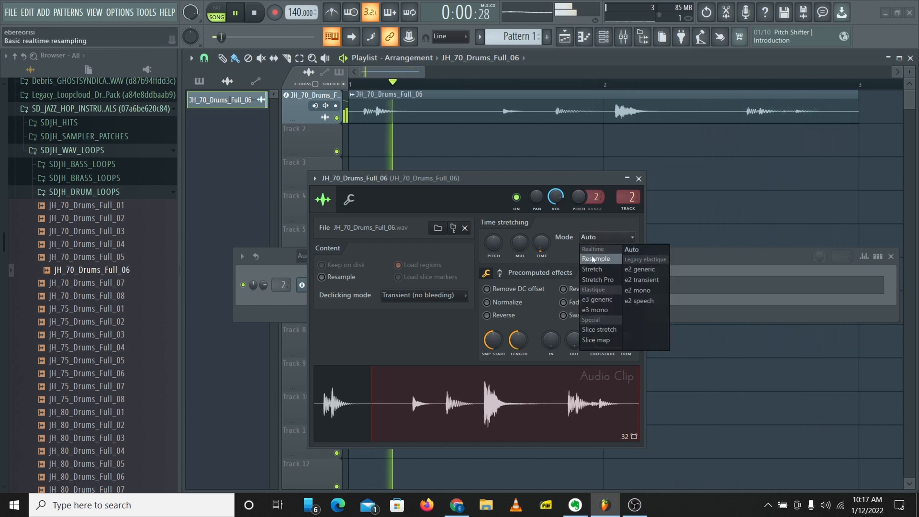
pyautogui.click(593, 259)
pyautogui.click(617, 242)
pyautogui.click(632, 250)
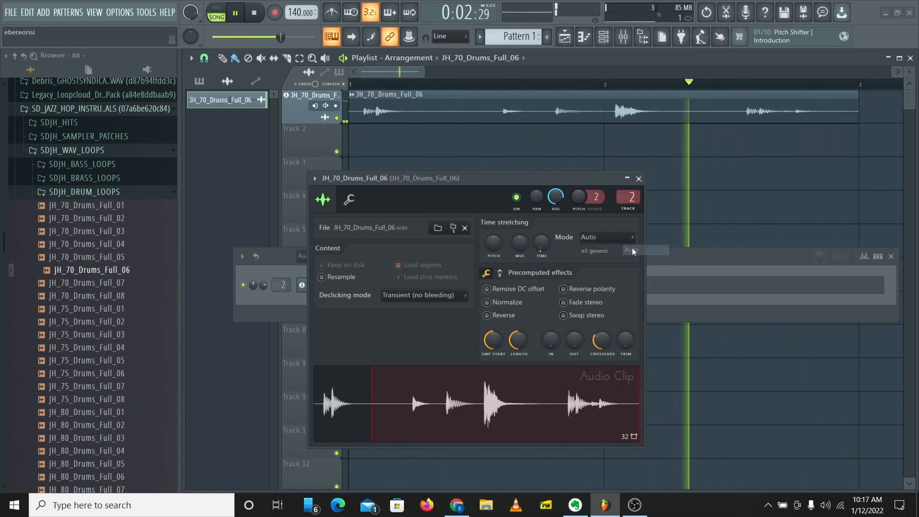
pyautogui.click(603, 237)
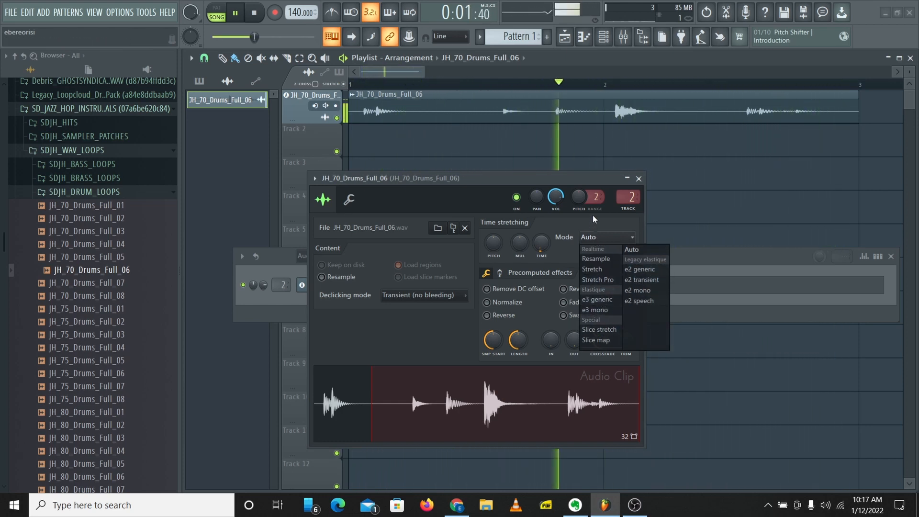
pyautogui.click(607, 261)
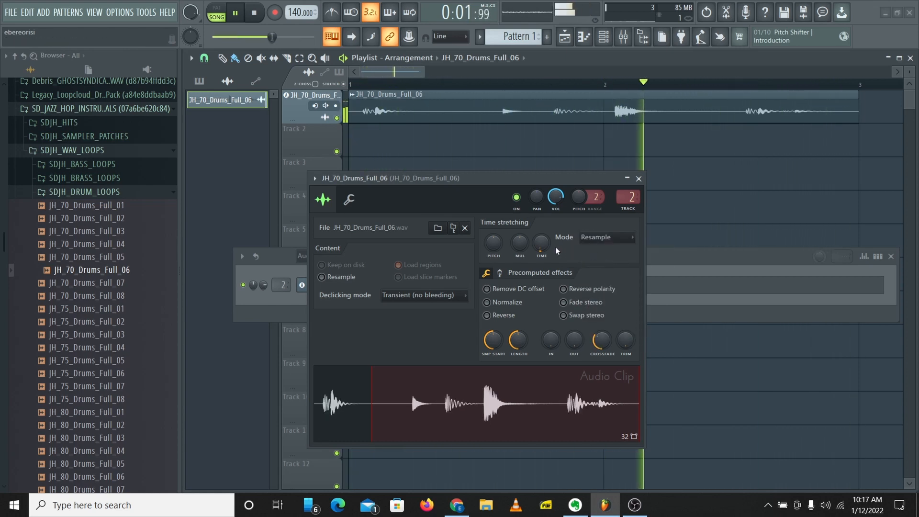
pyautogui.press('space')
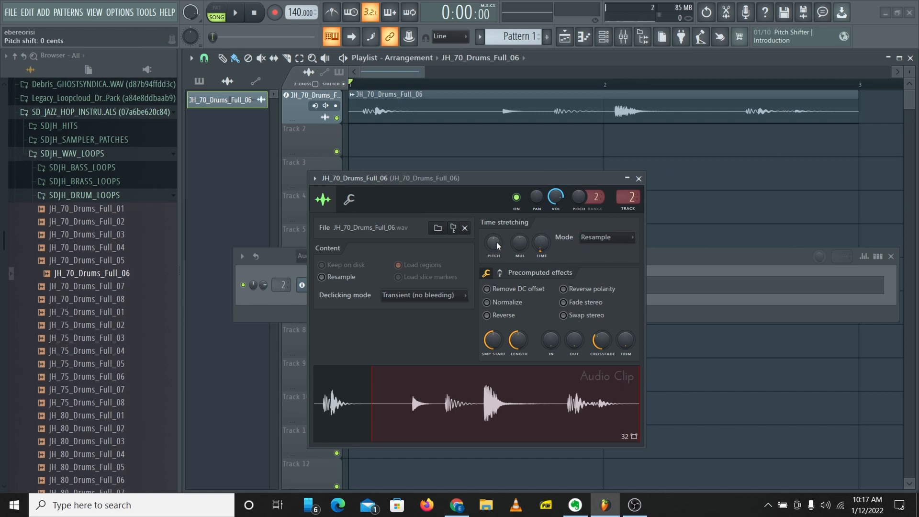
# Set the clip's time-stretching mode to Stretch.
pyautogui.click(590, 240)
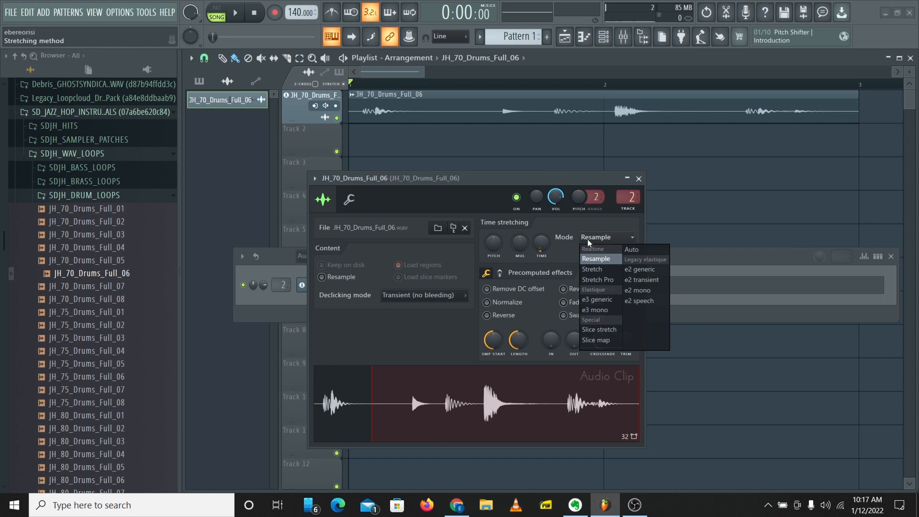
pyautogui.click(597, 270)
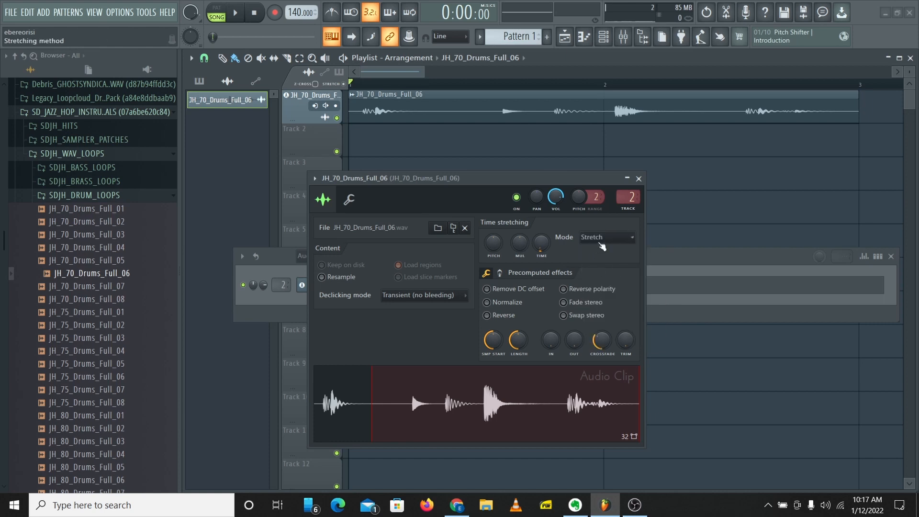
# Reset the clip's stretch time to (none) and keep Stretch as its stretching mode.
pyautogui.rightClick(544, 247)
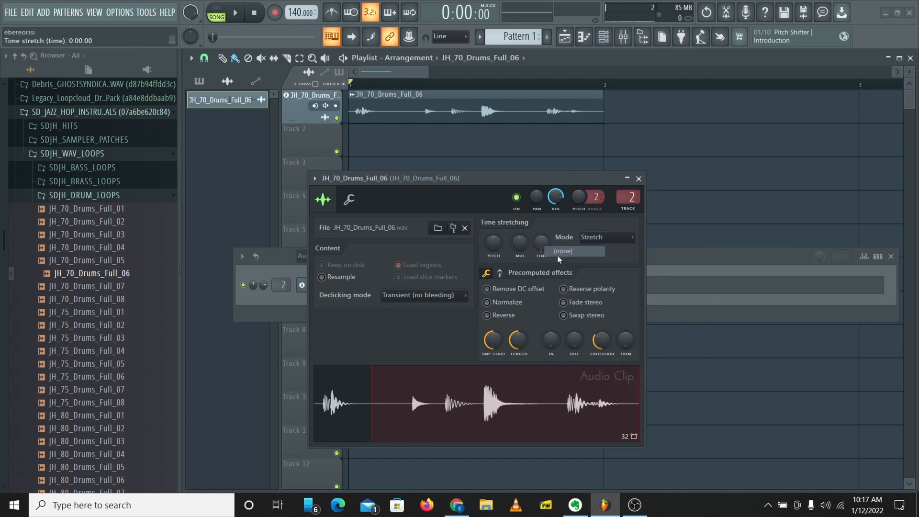
pyautogui.click(599, 235)
pyautogui.click(597, 272)
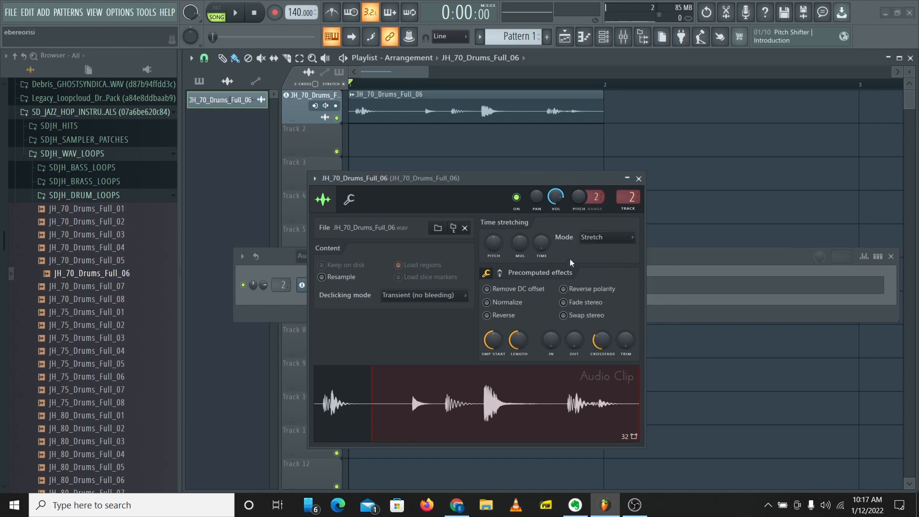
# Play the clip while raising its stretch time as far as 6:00:00, and bring it back to 2:00:00.
pyautogui.scroll(8, 550, 249)
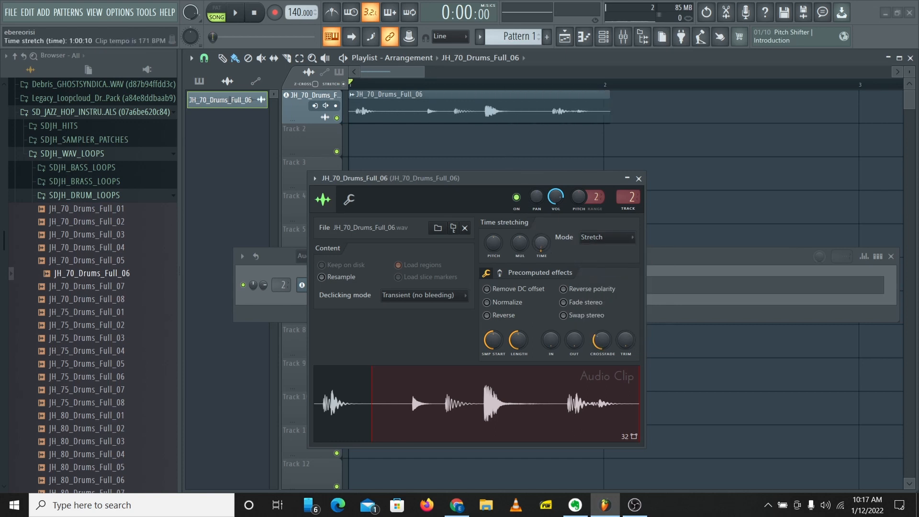
pyautogui.press('space')
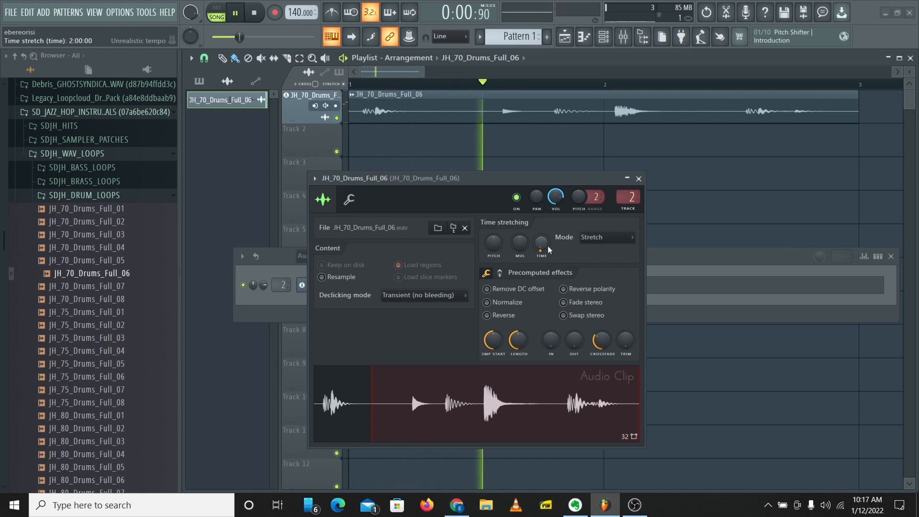
pyautogui.scroll(5, 547, 246)
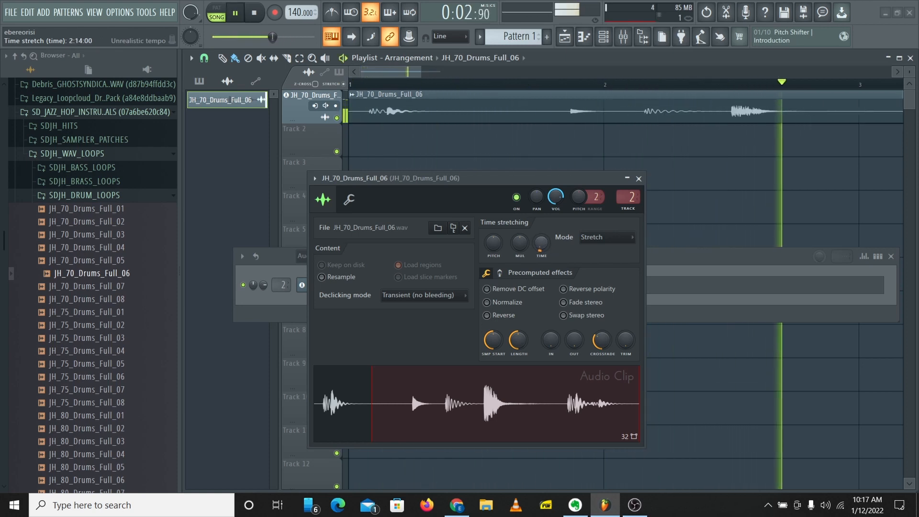
pyautogui.scroll(4, 546, 247)
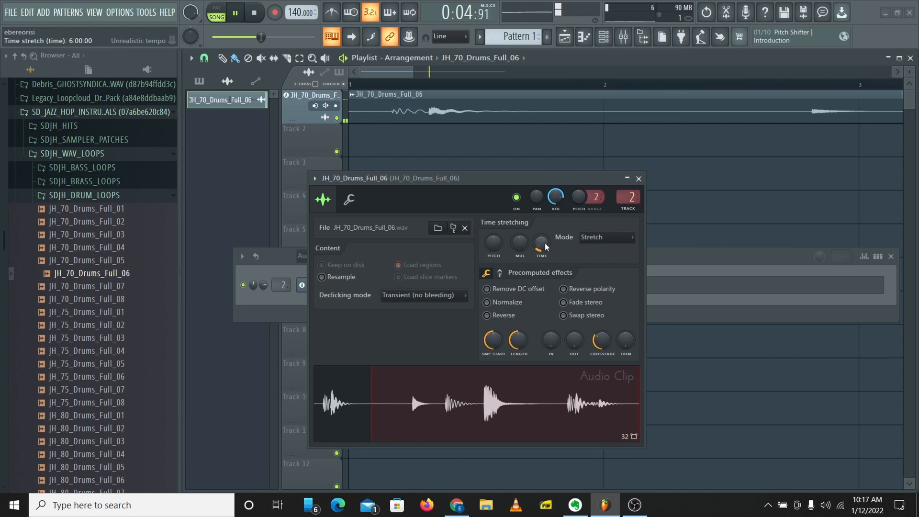
pyautogui.scroll(-9, 544, 246)
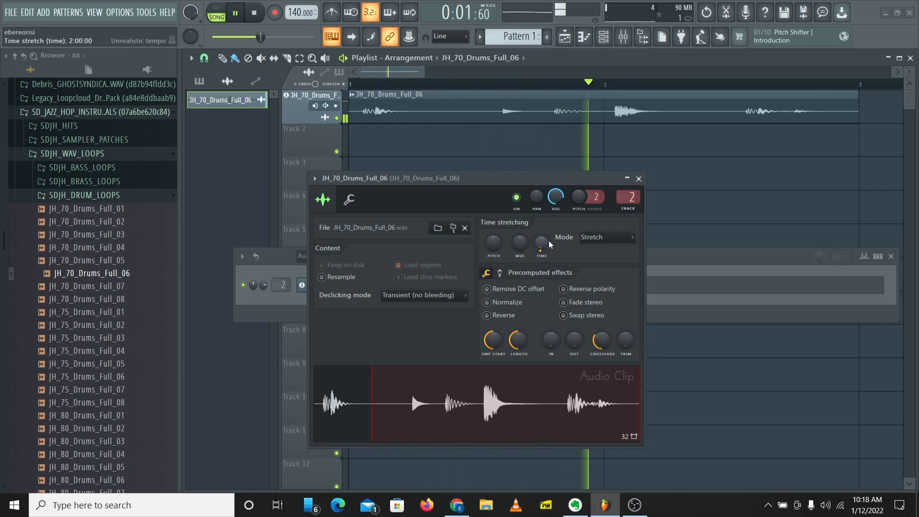
# Audition the clip with its pitch shifted up and down to -1200 cents, reset the pitch, and stop playback.
pyautogui.scroll(5, 494, 253)
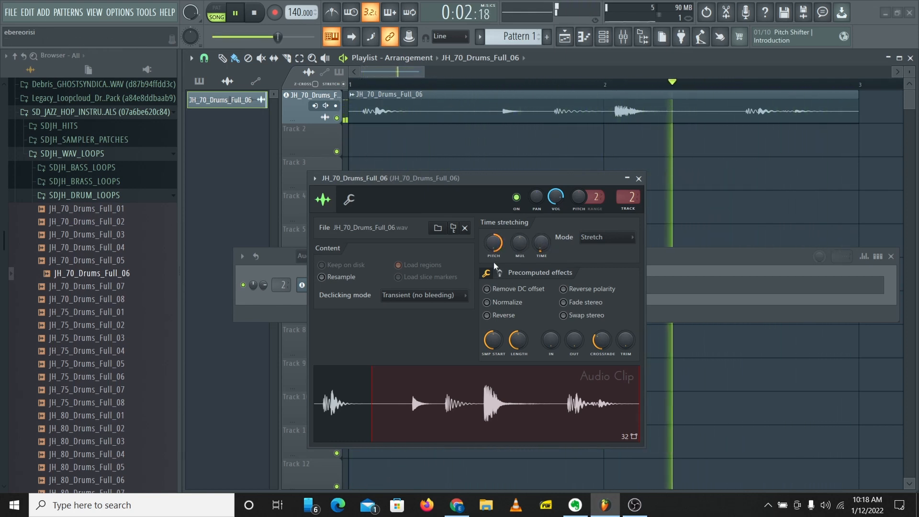
pyautogui.moveTo(494, 244); pyautogui.dragTo(494, 311)
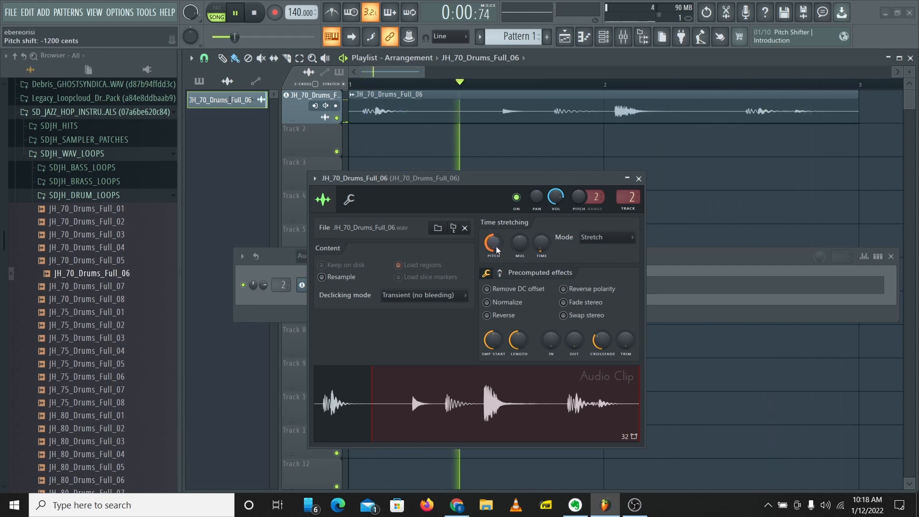
pyautogui.rightClick(489, 243)
pyautogui.click(507, 249)
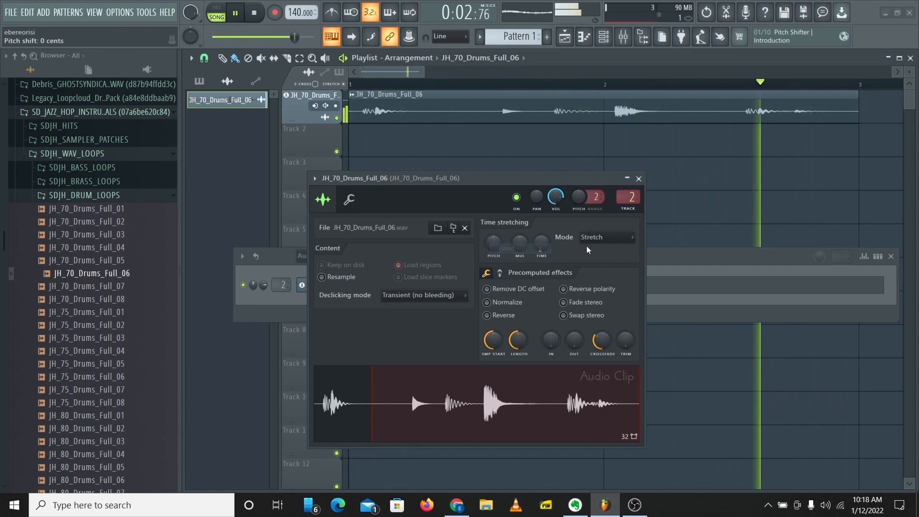
pyautogui.press('space')
# Switch the clip to Resample mode, audition it with a stretch time of 3:00:00, and clear the time and multiplier changes.
pyautogui.click(610, 239)
pyautogui.click(597, 258)
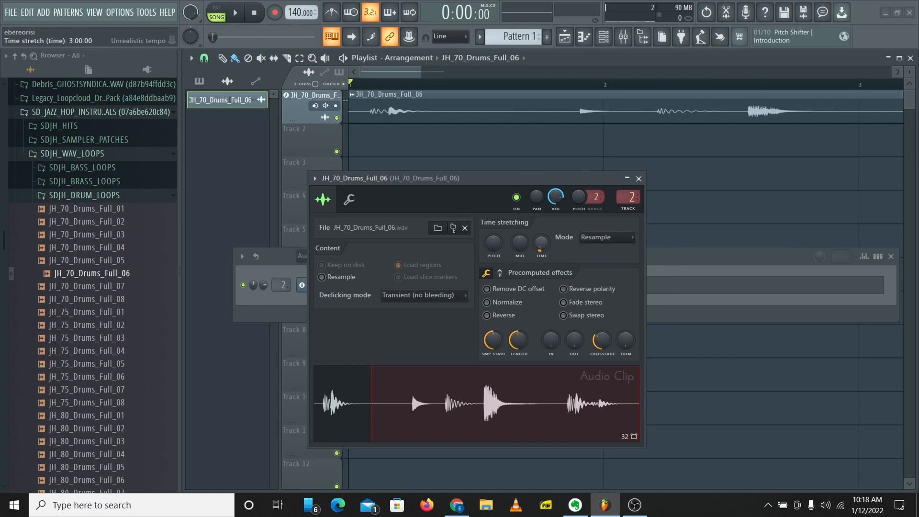
pyautogui.press('space')
pyautogui.moveTo(542, 241); pyautogui.dragTo(520, 237)
pyautogui.press('space')
pyautogui.rightClick(520, 242)
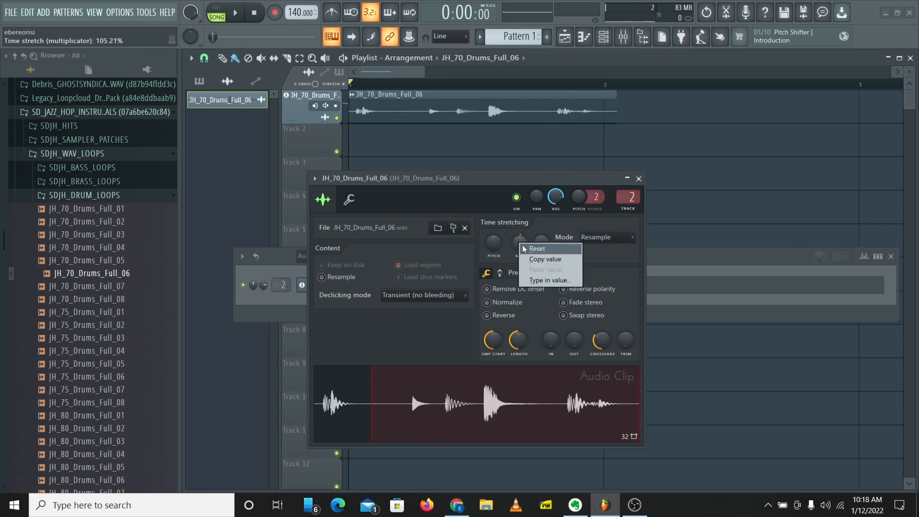
pyautogui.click(537, 249)
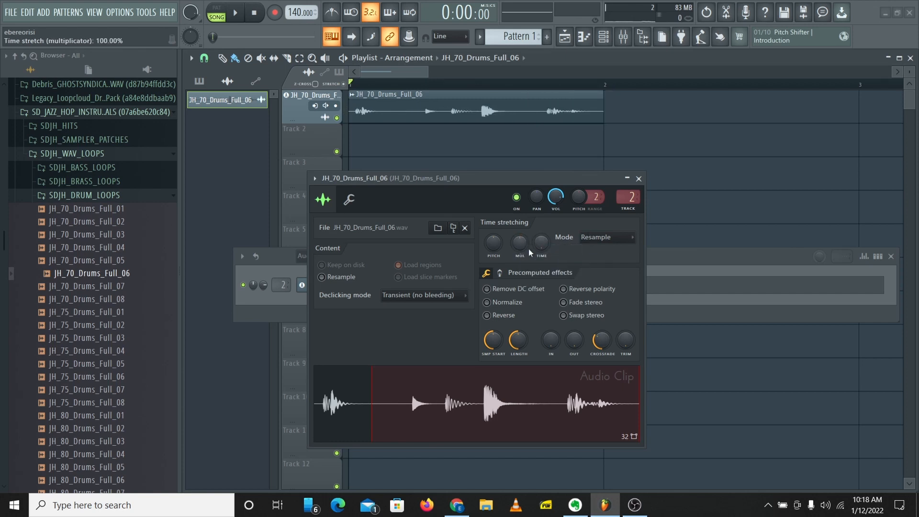
# Lower the time stretch multiplier to 46.33% in Resample mode and audition the clip.
pyautogui.moveTo(530, 251); pyautogui.dragTo(547, 162)
pyautogui.moveTo(520, 242); pyautogui.dragTo(522, 250)
pyautogui.press('space')
pyautogui.press('space')
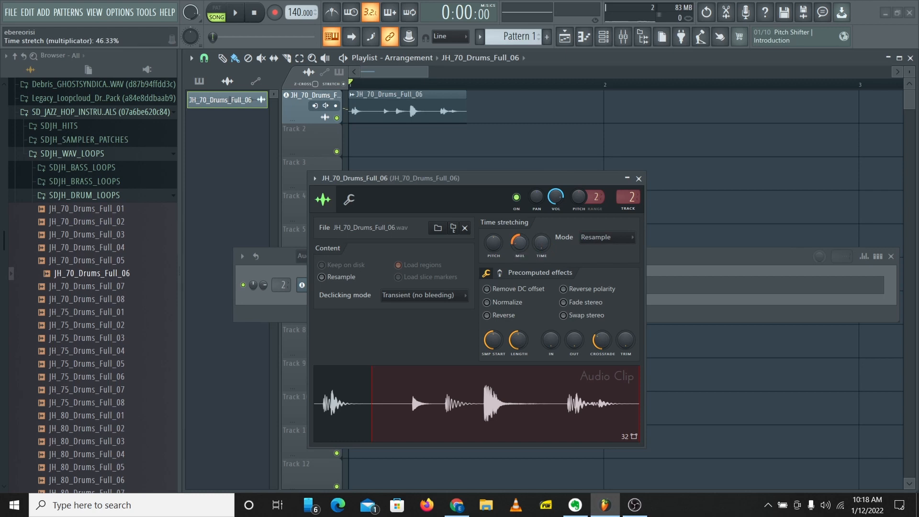
# Play the clip with a 66.84% stretch multiplier and a +287 cents pitch shift, and switch the stretching mode to Stretch.
pyautogui.moveTo(519, 249); pyautogui.dragTo(519, 244)
pyautogui.press('space')
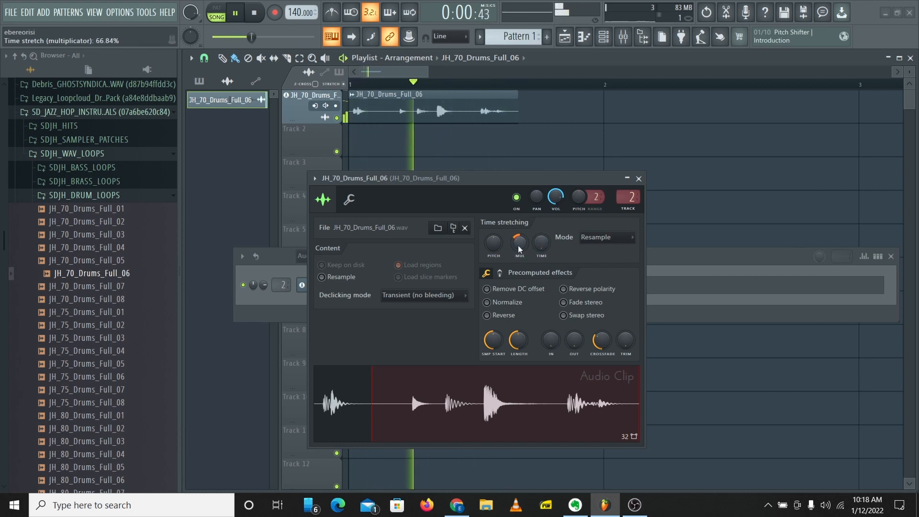
pyautogui.moveTo(501, 247); pyautogui.dragTo(502, 244)
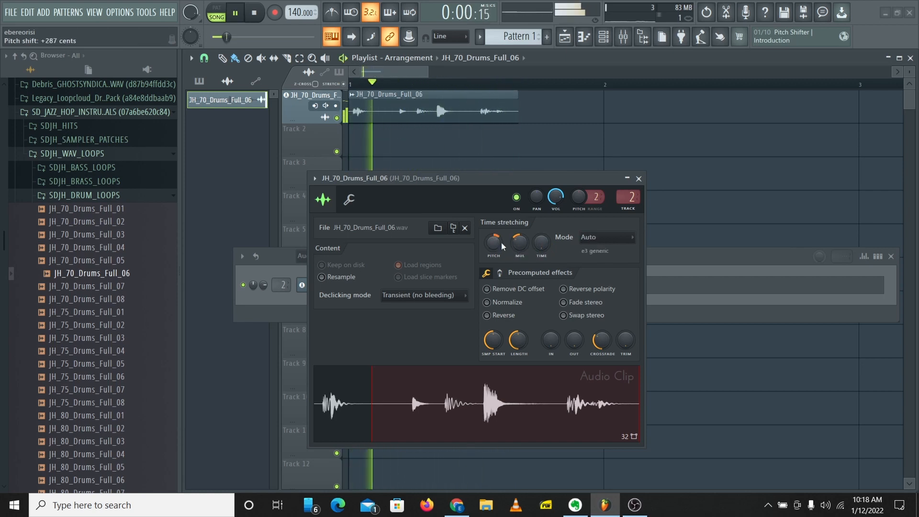
pyautogui.click(597, 237)
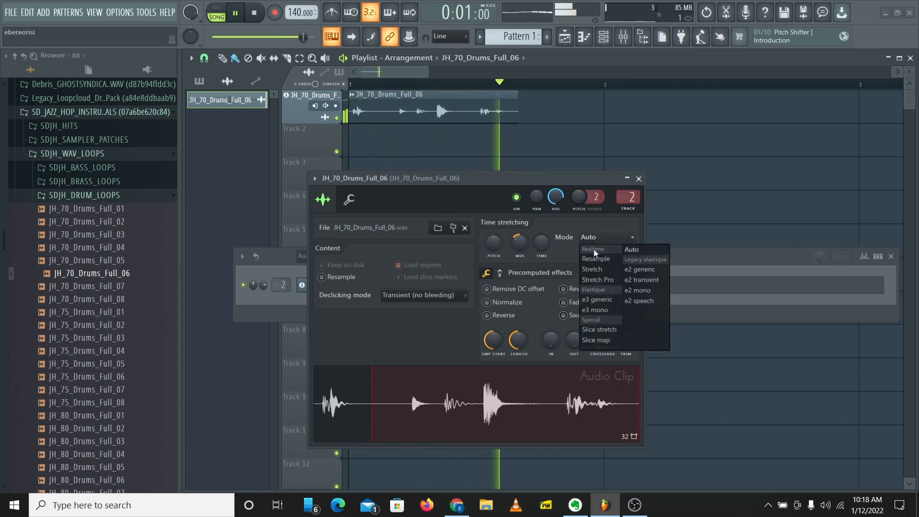
pyautogui.click(594, 270)
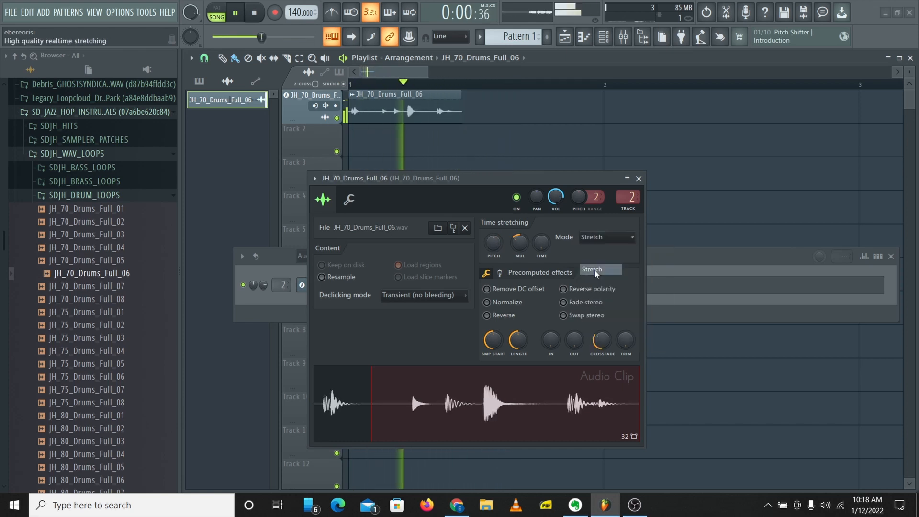
# Reset the clip's pitch shift, stretch multiplier and stretch time, and stop playback.
pyautogui.rightClick(495, 247)
pyautogui.click(509, 245)
pyautogui.rightClick(519, 243)
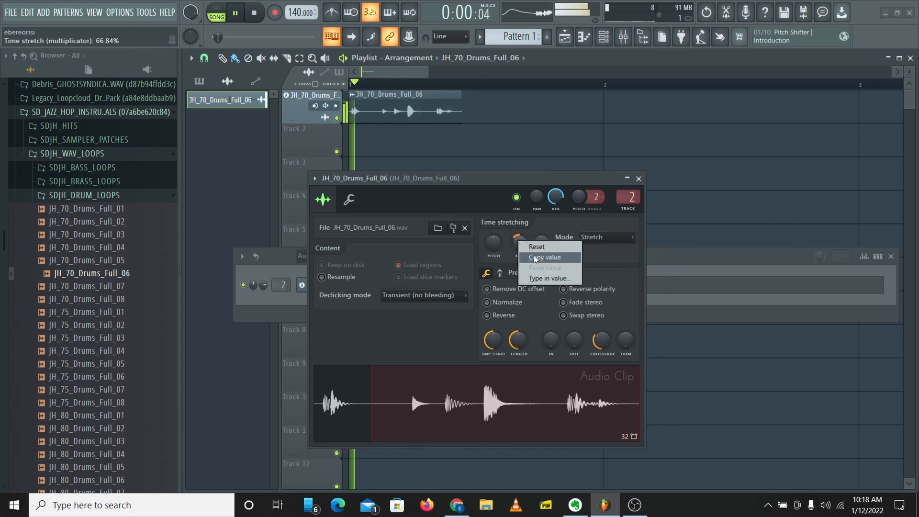
pyautogui.click(537, 246)
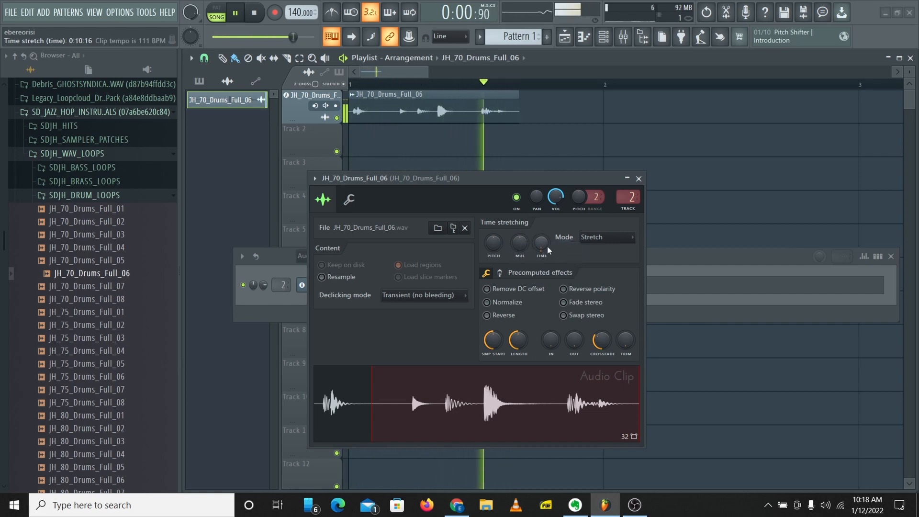
pyautogui.rightClick(549, 250)
pyautogui.click(563, 254)
pyautogui.press('space')
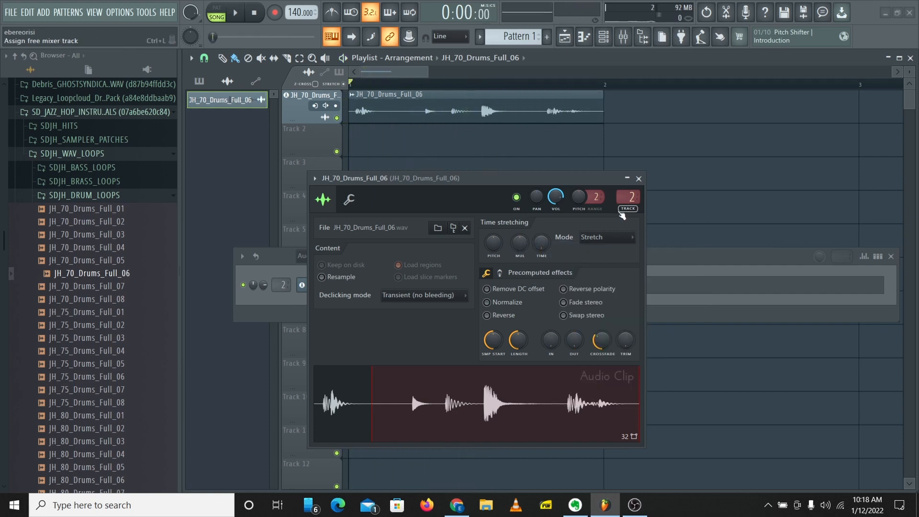
# Set the clip's stretching mode to Stretch Pro.
pyautogui.click(608, 238)
pyautogui.click(608, 279)
pyautogui.click(600, 238)
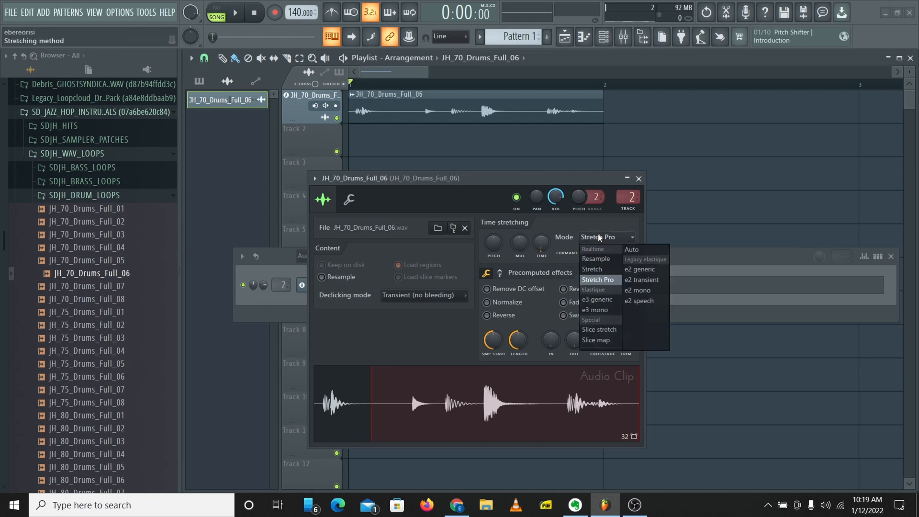
pyautogui.click(576, 224)
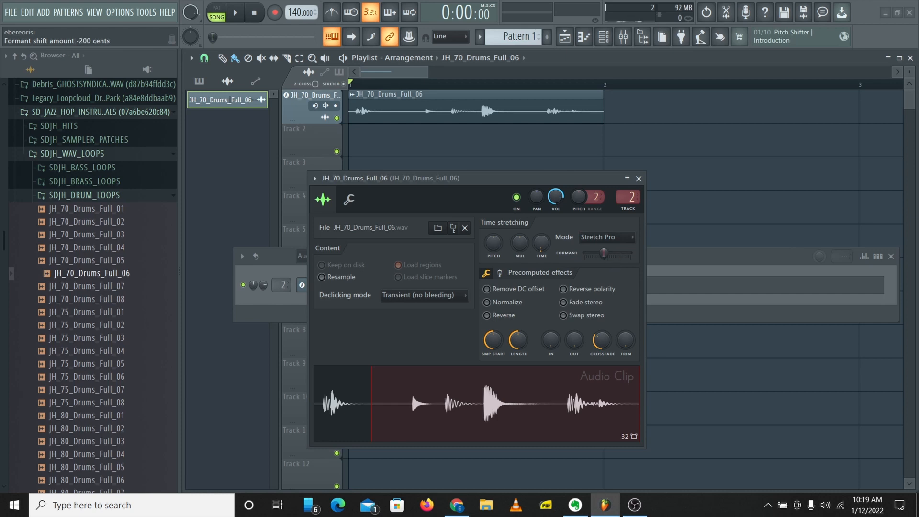
# Set the stretch time to 2:00:00 and play the clip with the formant shift lowered to -1200 cents.
pyautogui.moveTo(541, 243); pyautogui.dragTo(542, 238)
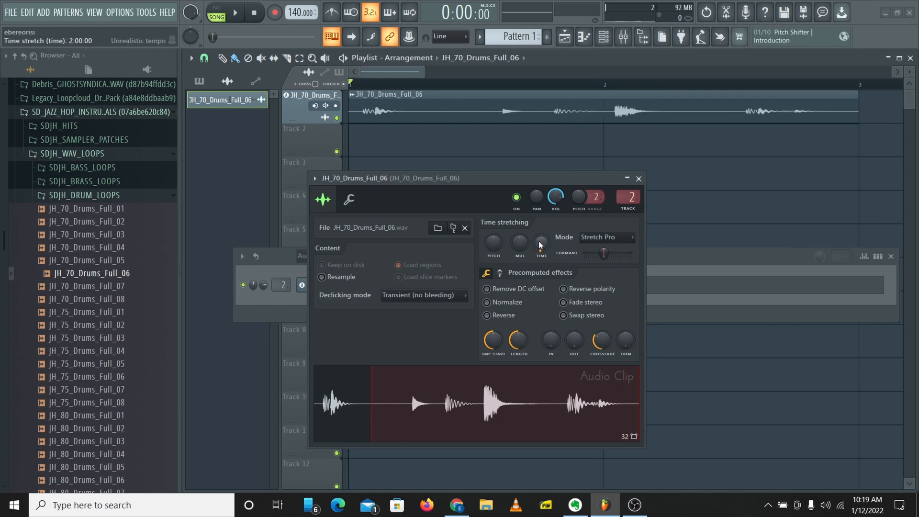
pyautogui.press('space')
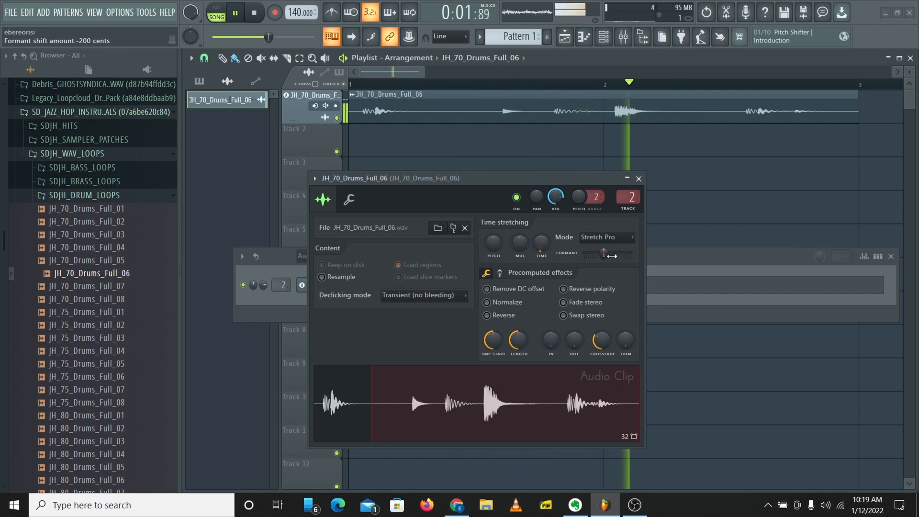
pyautogui.moveTo(604, 253); pyautogui.dragTo(585, 257)
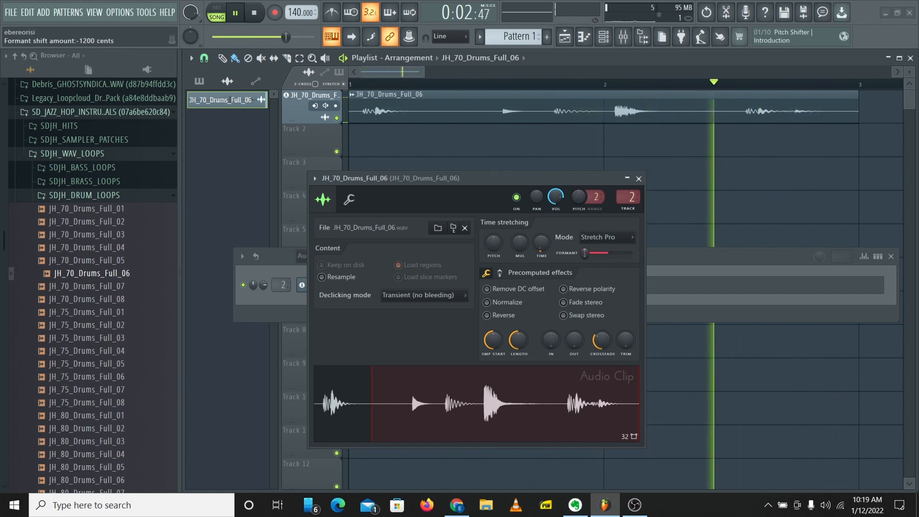
# Raise the pitch shift to +1200 cents, try different formant shifts including -680 cents on the playing clip, and remove the time stretch.
pyautogui.moveTo(498, 252); pyautogui.dragTo(492, 248)
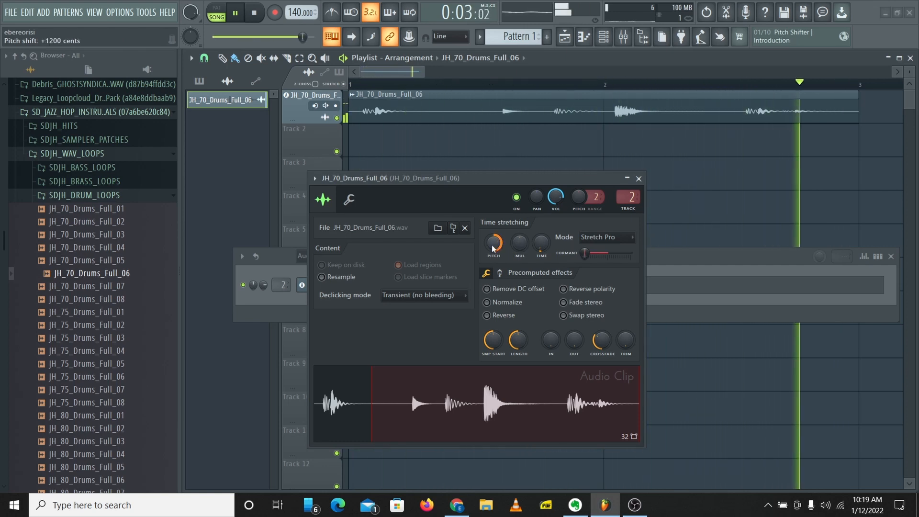
pyautogui.moveTo(584, 254); pyautogui.dragTo(612, 258)
pyautogui.moveTo(542, 246); pyautogui.dragTo(541, 255)
pyautogui.moveTo(608, 254)
pyautogui.mouseDown()
pyautogui.moveTo(631, 254)
pyautogui.moveTo(603, 251)
pyautogui.mouseUp()
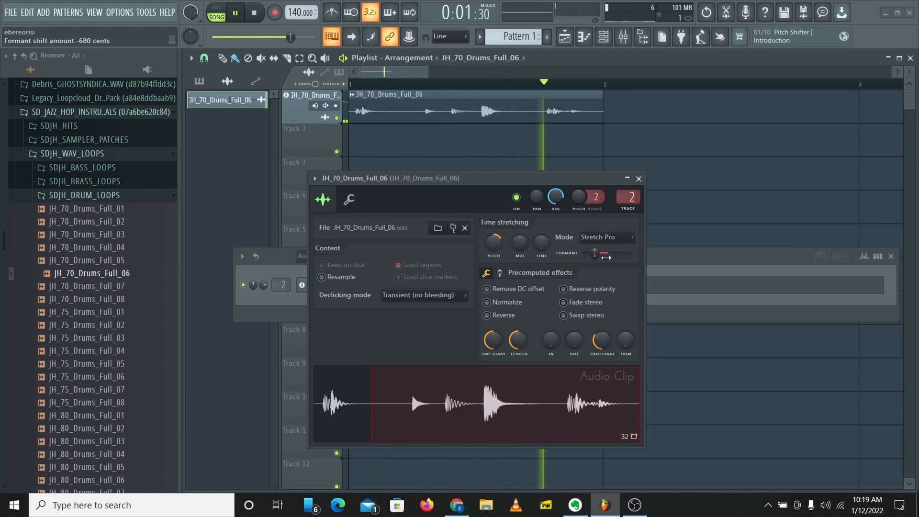
pyautogui.moveTo(595, 254); pyautogui.dragTo(592, 254)
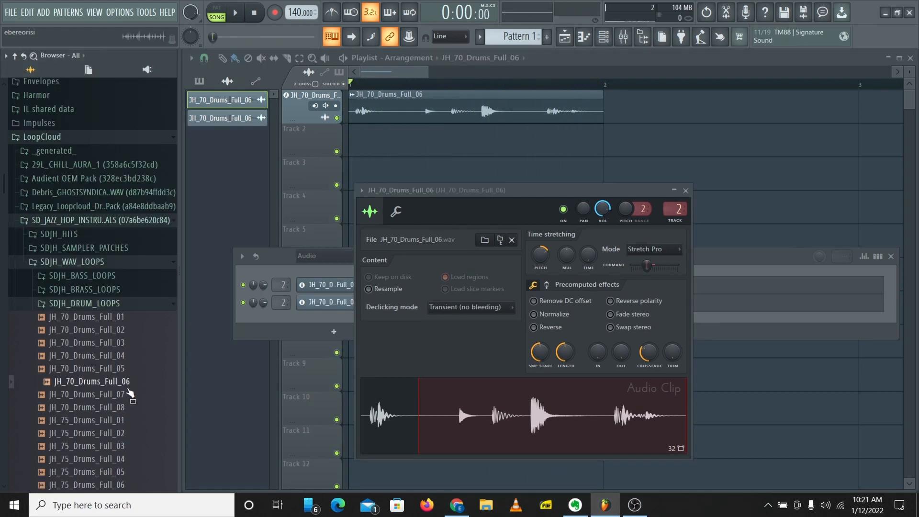
# Look through the SDJH_DRUM_LOOPS samples in the browser, and play and stop the playlist clip.
pyautogui.scroll(1, 129, 393)
pyautogui.scroll(-5, 96, 185)
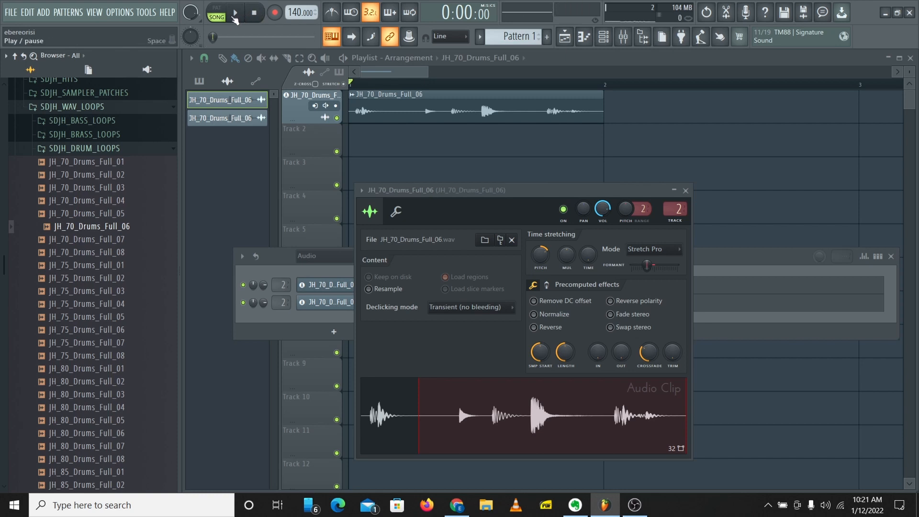
pyautogui.click(235, 14)
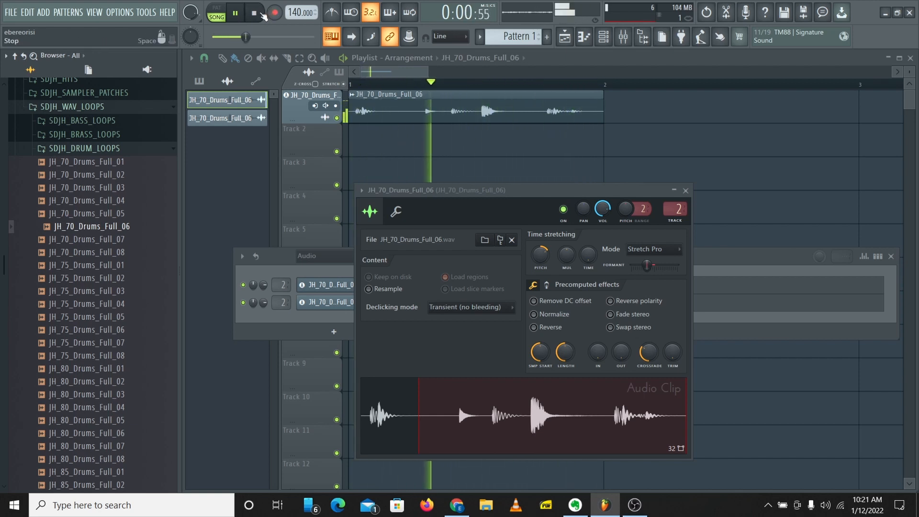
pyautogui.click(254, 13)
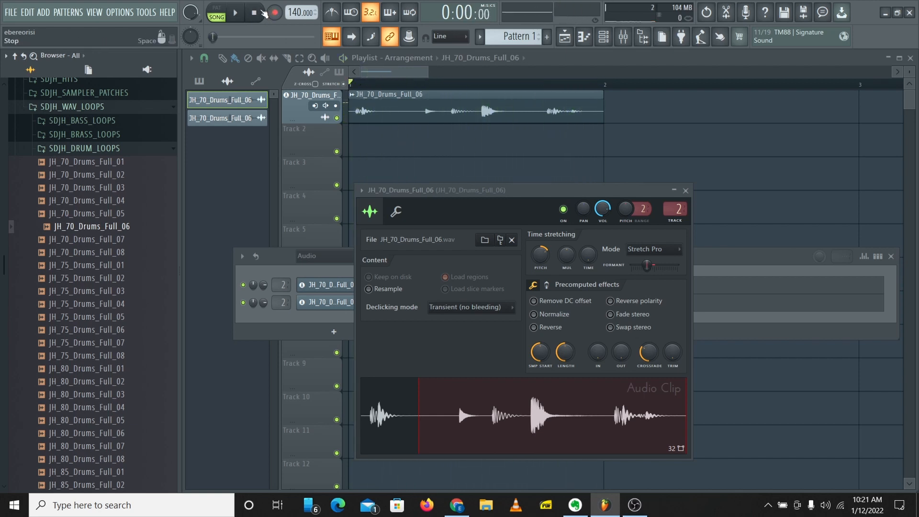